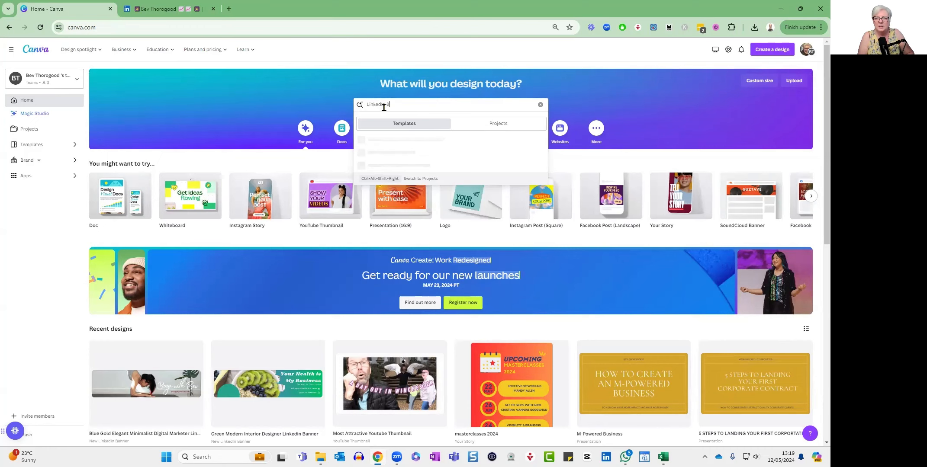
Search the design templates for "LinkedIn Banner".
type("anner")
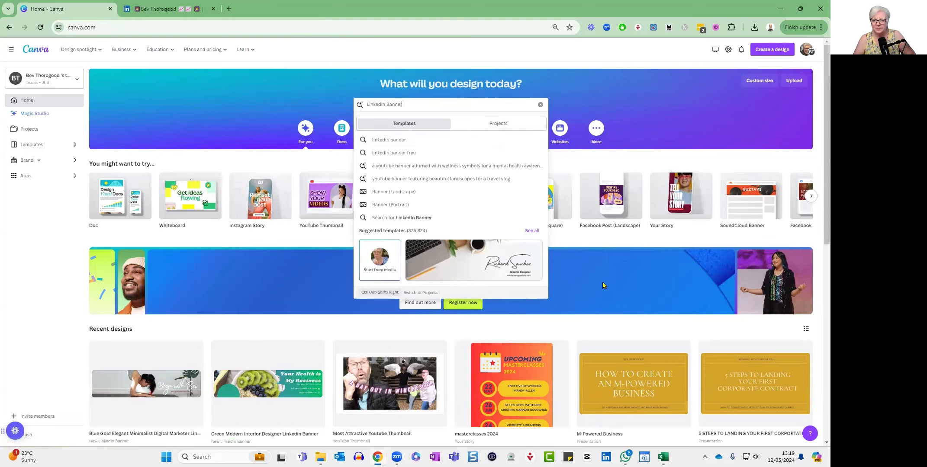
key("Return")
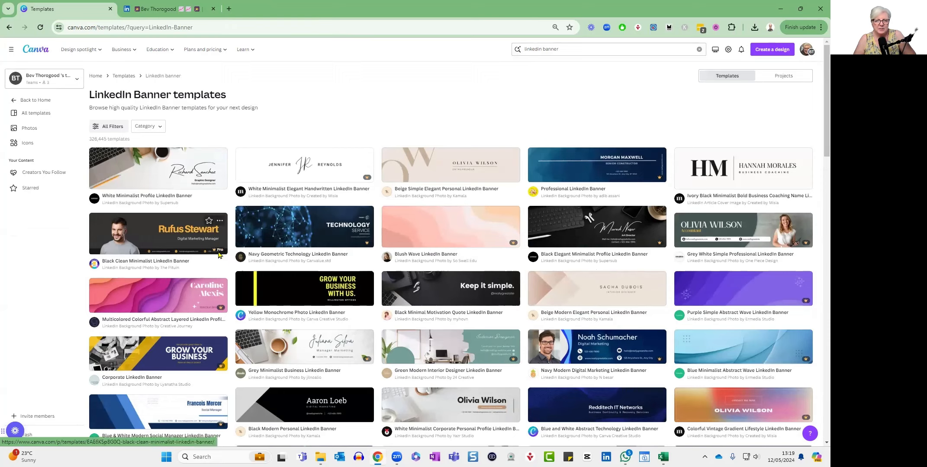
mouse_move(364, 245)
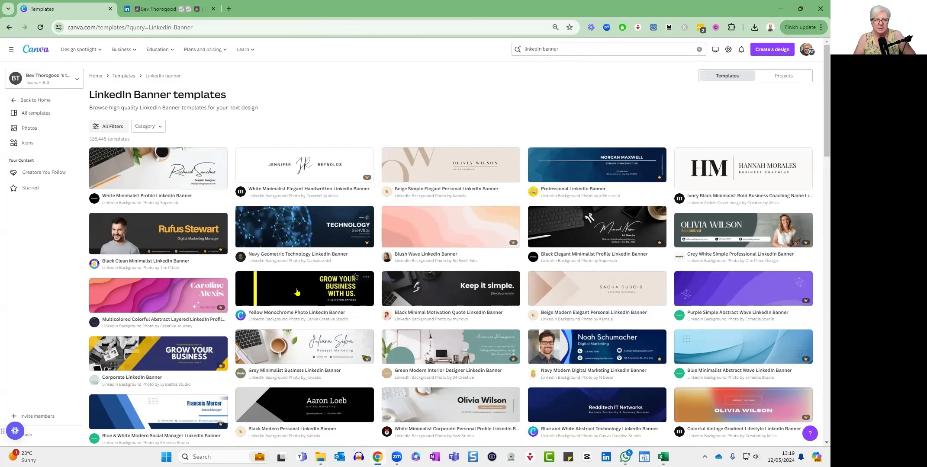
Find the White Clean Minimalist LinkedIn Banner among the template results and open it for customizing.
scroll(353, 287, "down", 2)
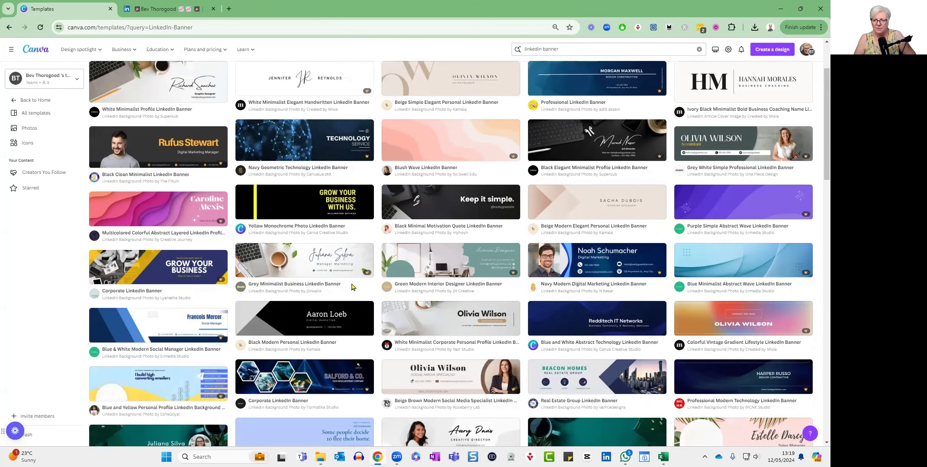
scroll(353, 287, "down", 1)
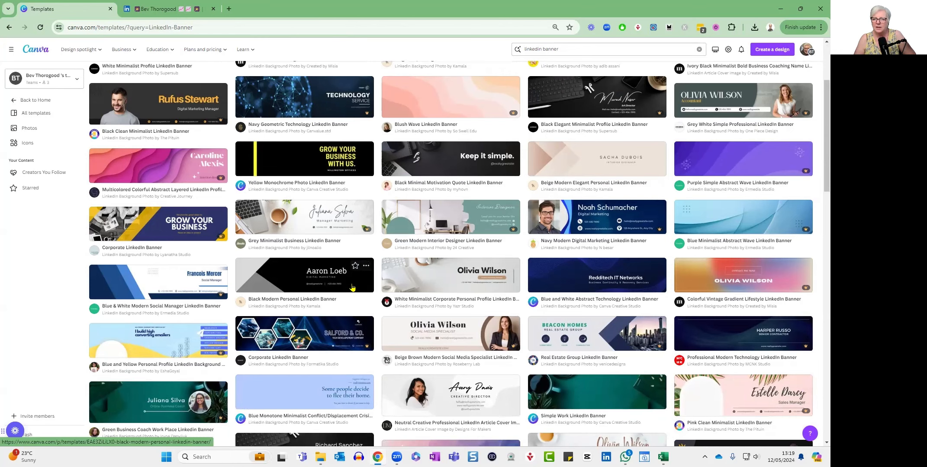
scroll(353, 288, "down", 3)
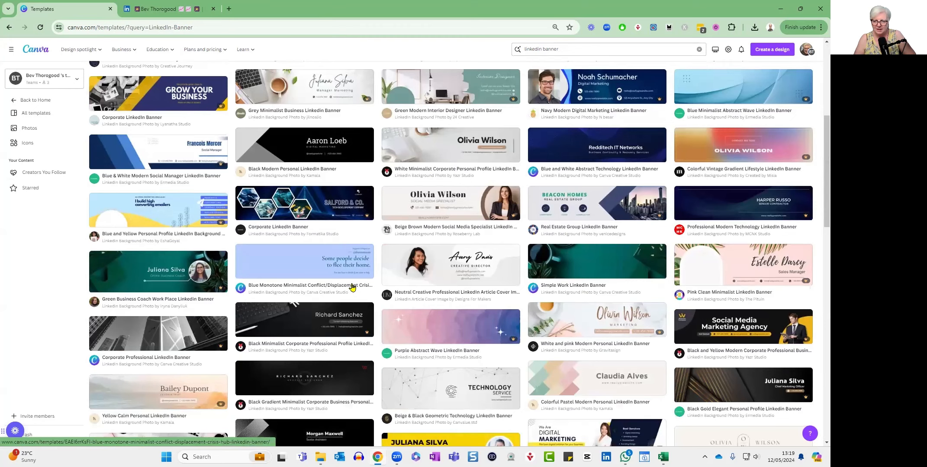
scroll(353, 288, "down", 1)
scroll(353, 288, "down", 1)
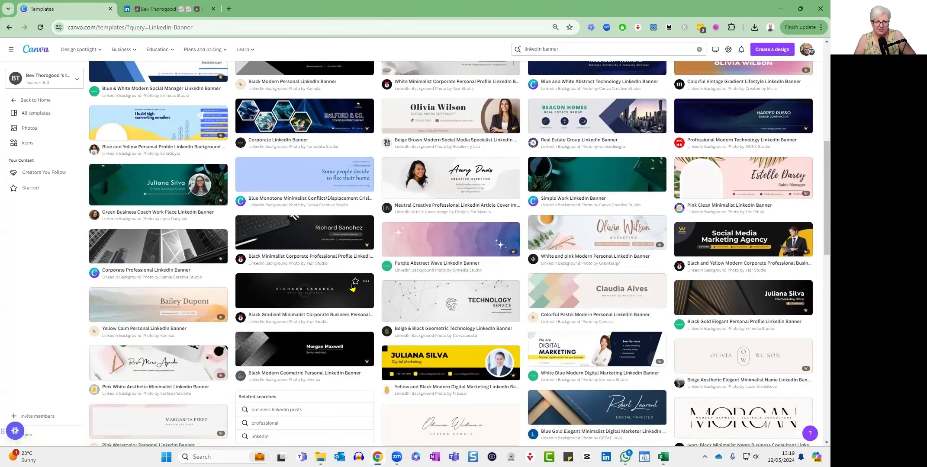
scroll(352, 287, "down", 3)
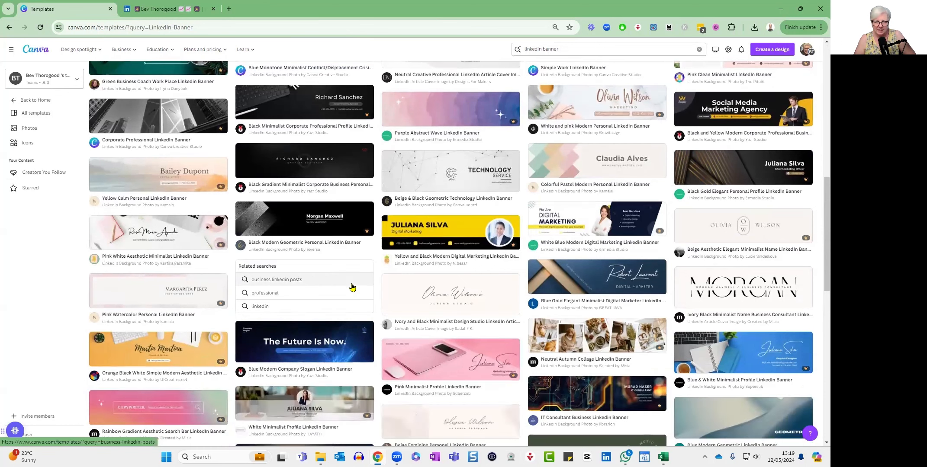
scroll(353, 288, "down", 10)
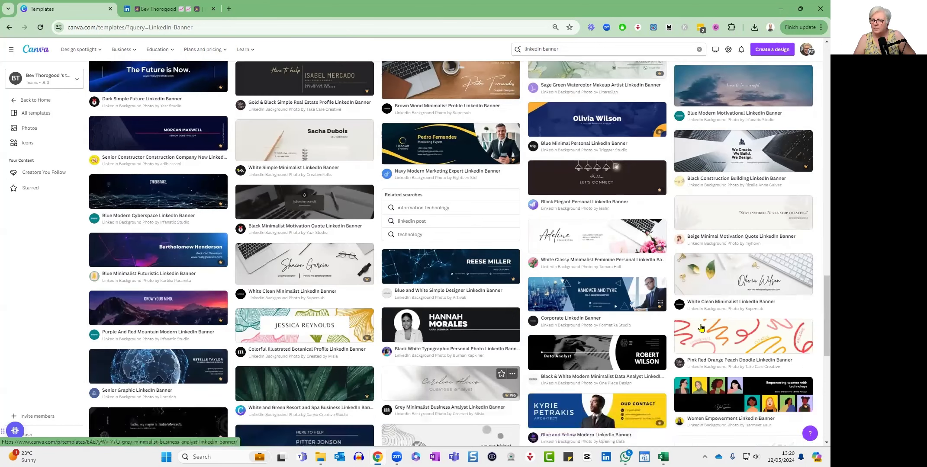
left_click(726, 285)
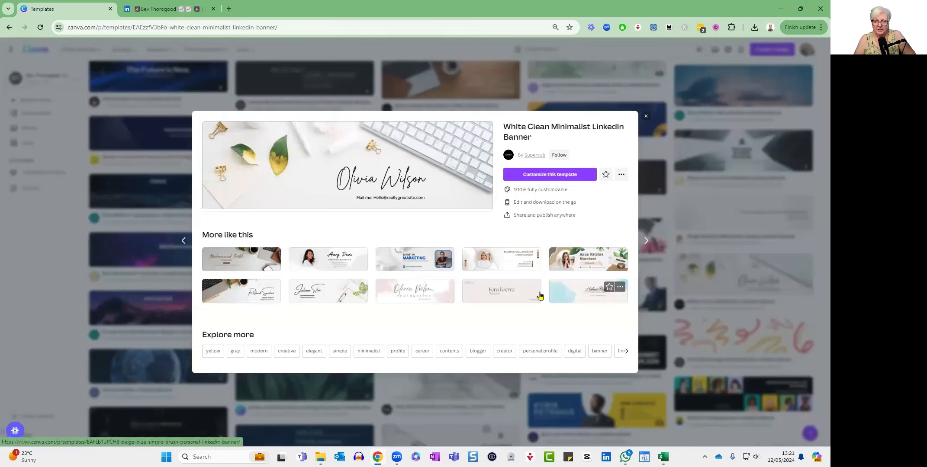
left_click(554, 179)
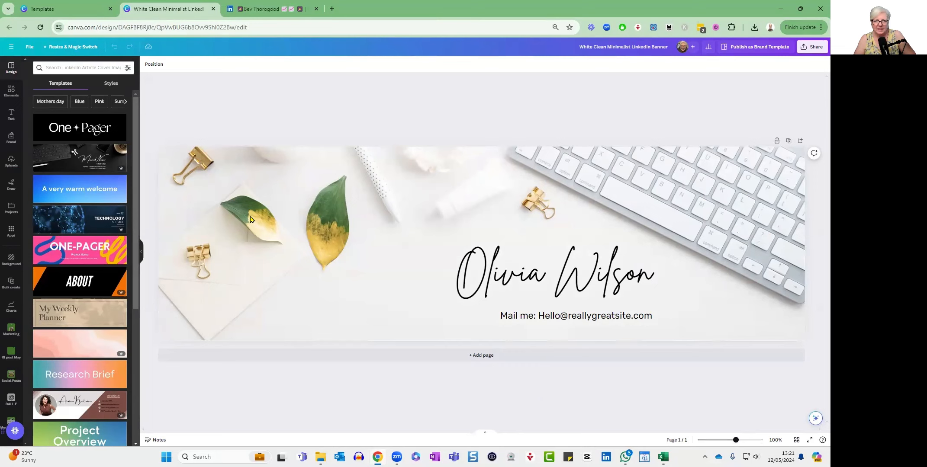
Search the elements for "yoga" and limit the results to photos.
left_click(414, 191)
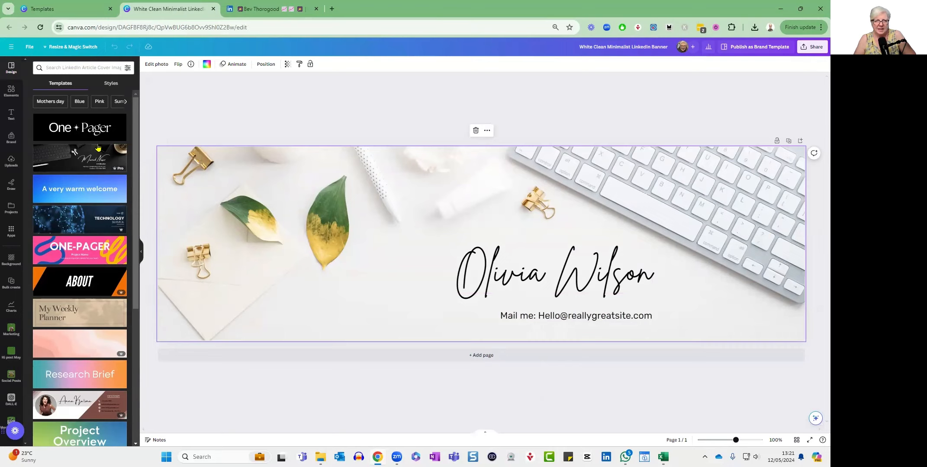
left_click(11, 92)
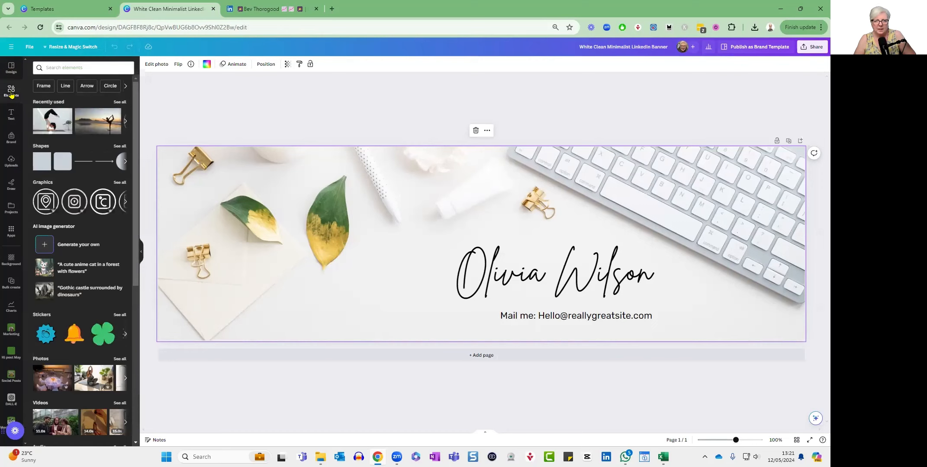
left_click(56, 69)
type("yoga")
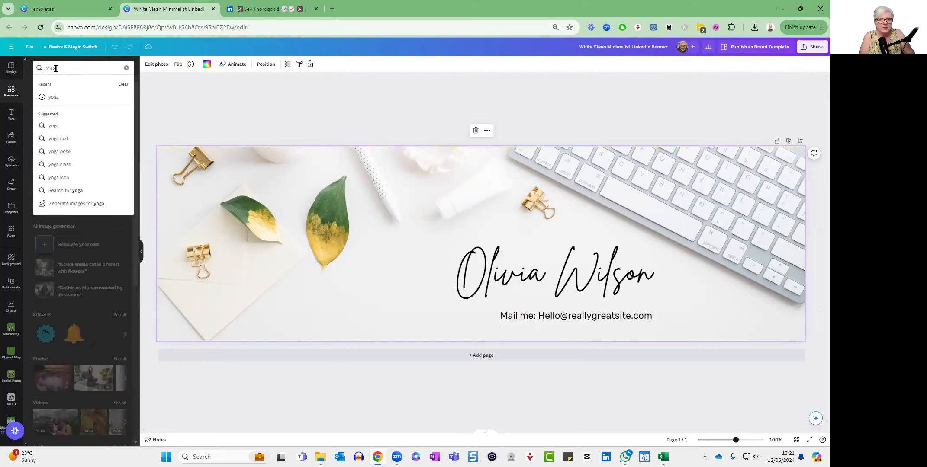
key("Return")
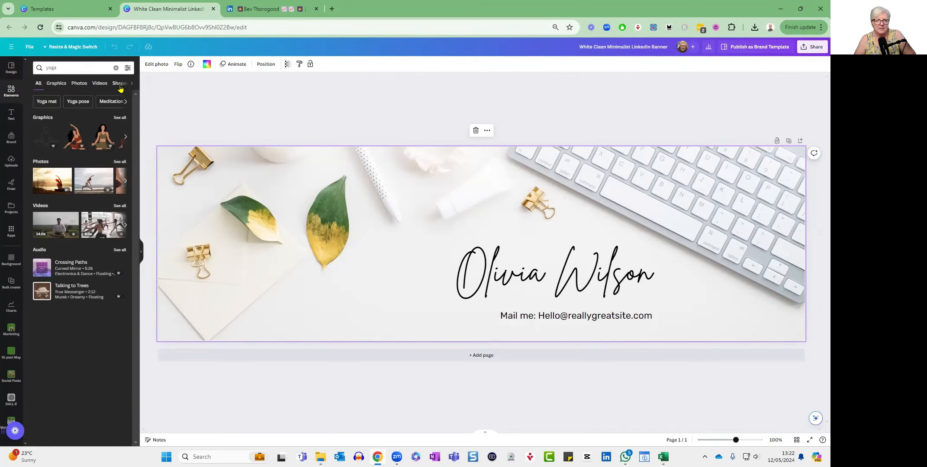
left_click(80, 87)
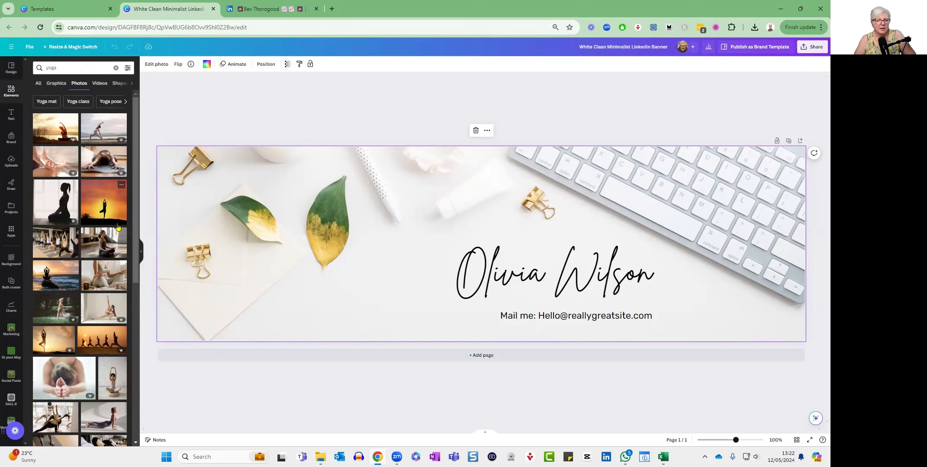
Replace the banner's background image with the photo of a woman in a forearm-stand yoga pose beside a plant.
scroll(114, 240, "down", 2)
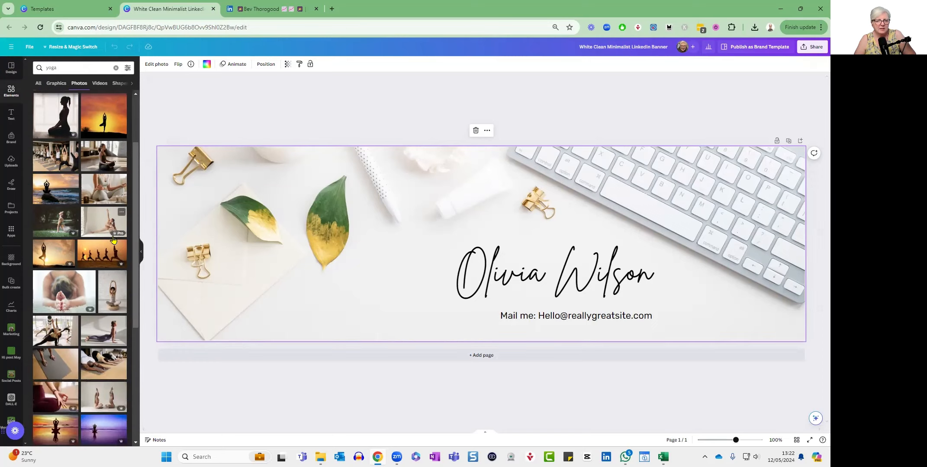
scroll(114, 240, "down", 1)
scroll(113, 239, "down", 2)
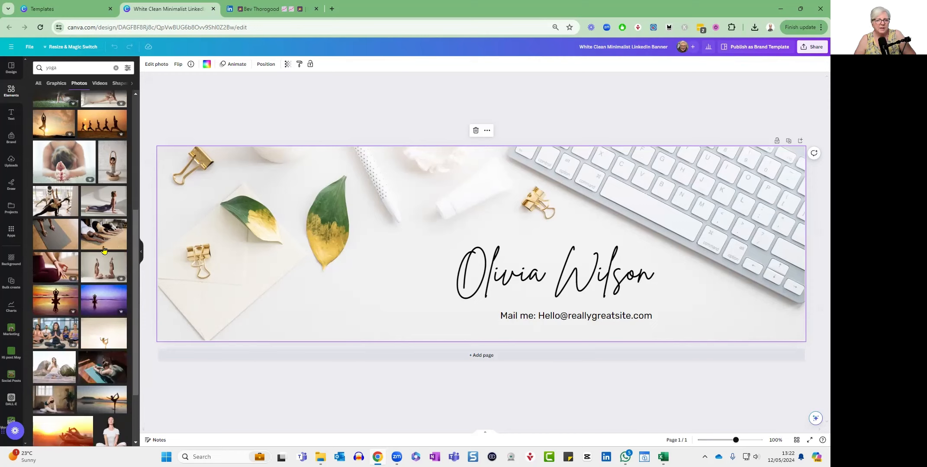
scroll(104, 250, "down", 4)
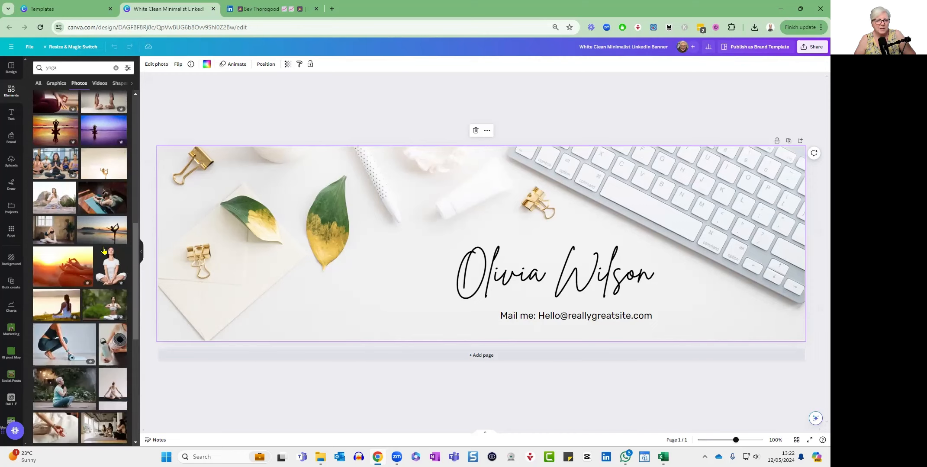
scroll(104, 250, "down", 6)
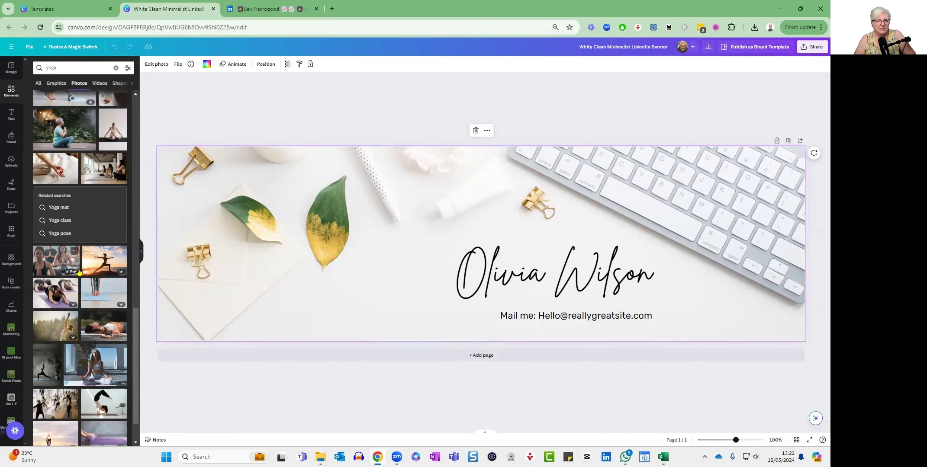
scroll(101, 247, "down", 1)
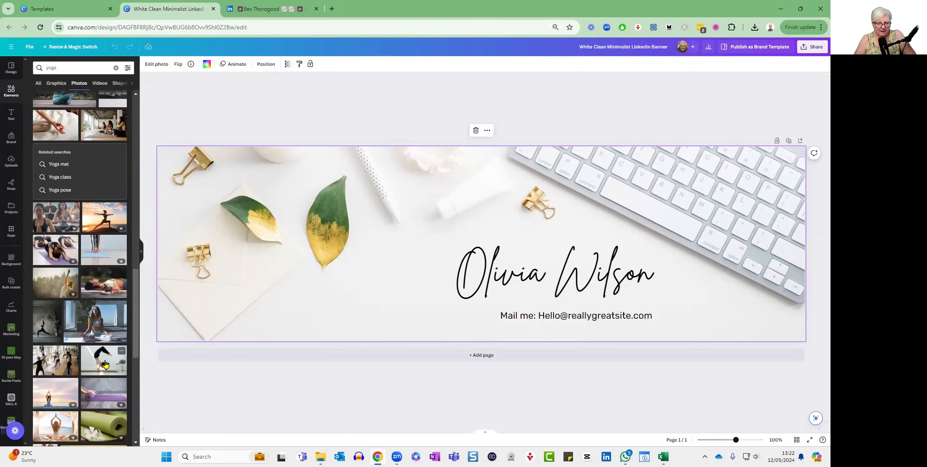
left_click_drag(105, 365, 173, 294)
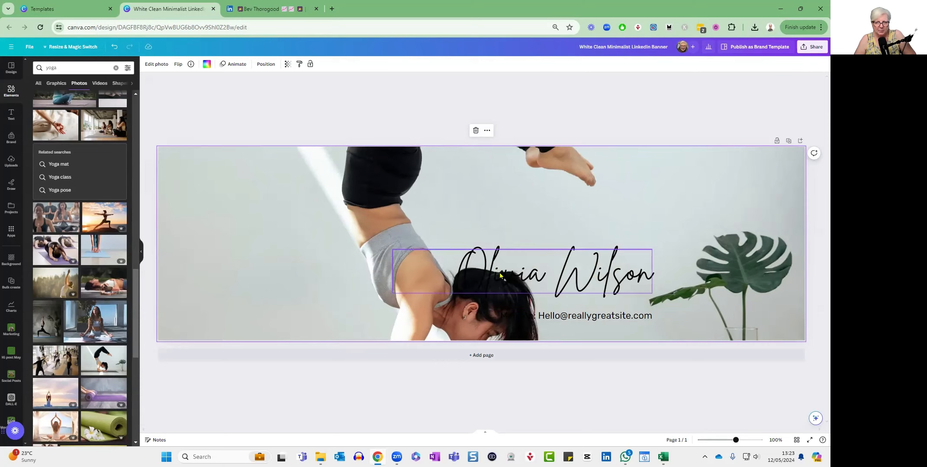
Move the name text and the e-mail line up into the empty area between the woman and the plant.
left_click(524, 271)
left_click_drag(525, 270, 593, 219)
left_click_drag(581, 315, 619, 266)
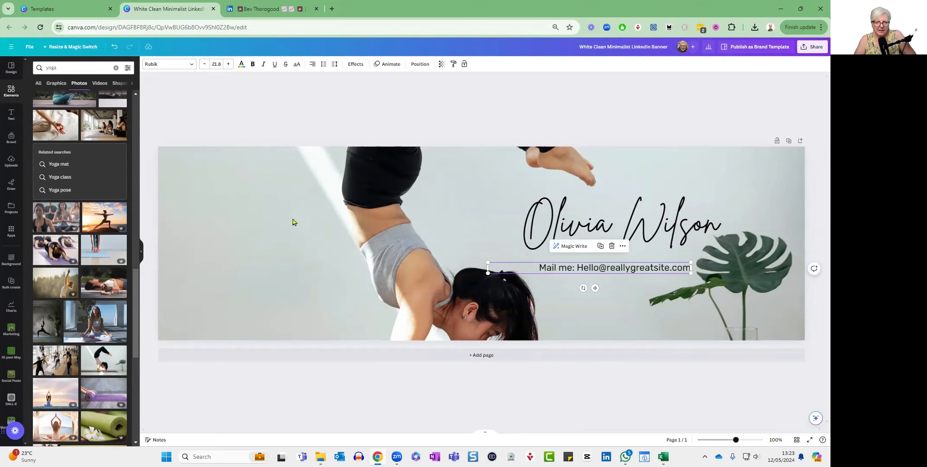
Shift the background photo upward within its crop so the woman's head, forearms and yoga mat fall inside the banner.
left_click(208, 177)
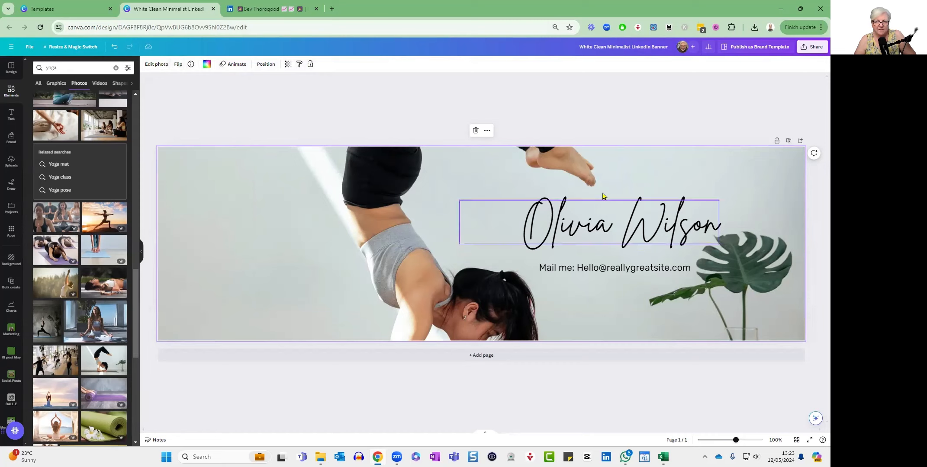
left_click(612, 231)
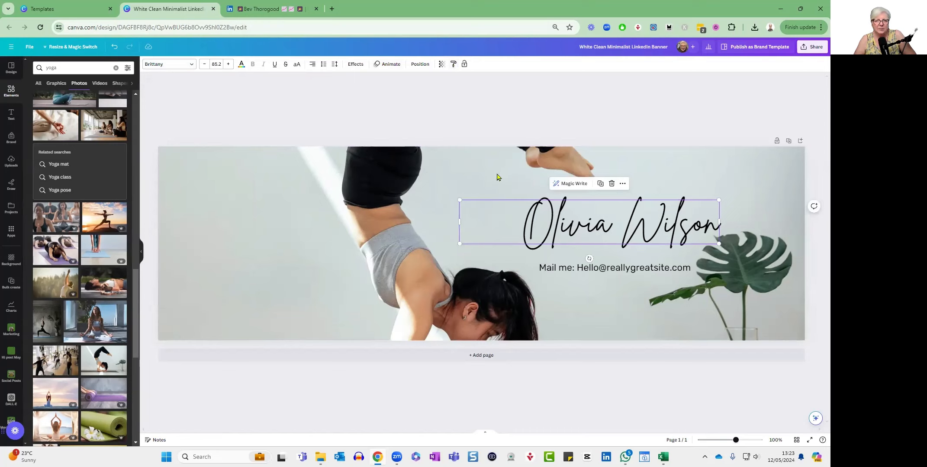
left_click(183, 164)
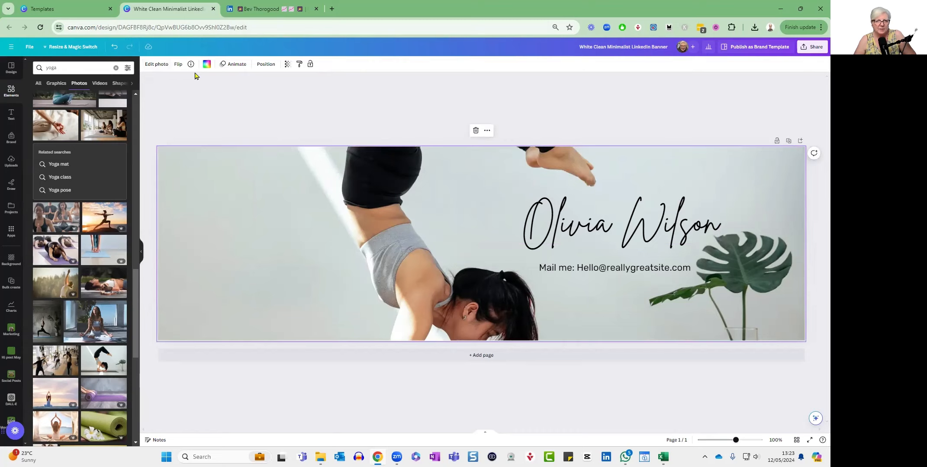
left_click(157, 64)
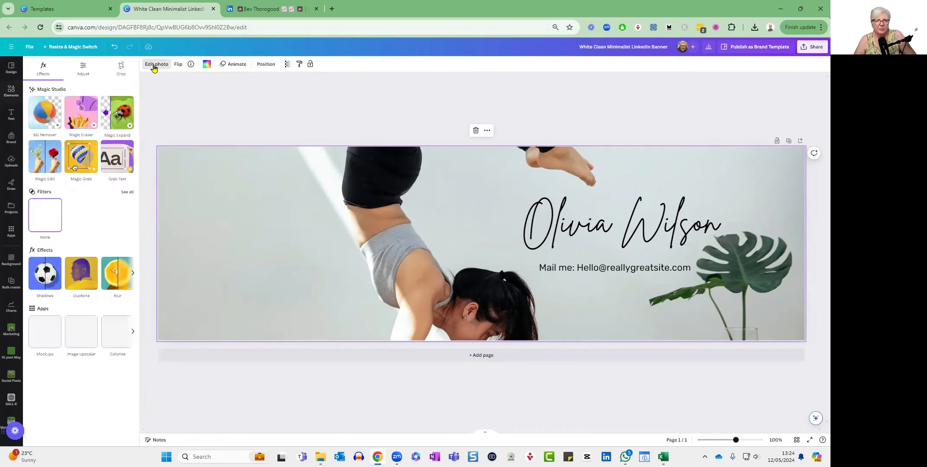
left_click(121, 67)
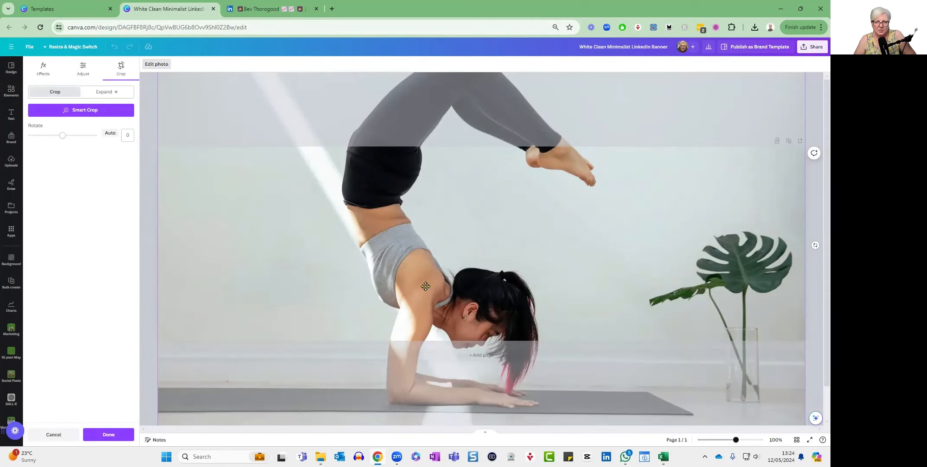
left_click_drag(425, 288, 436, 212)
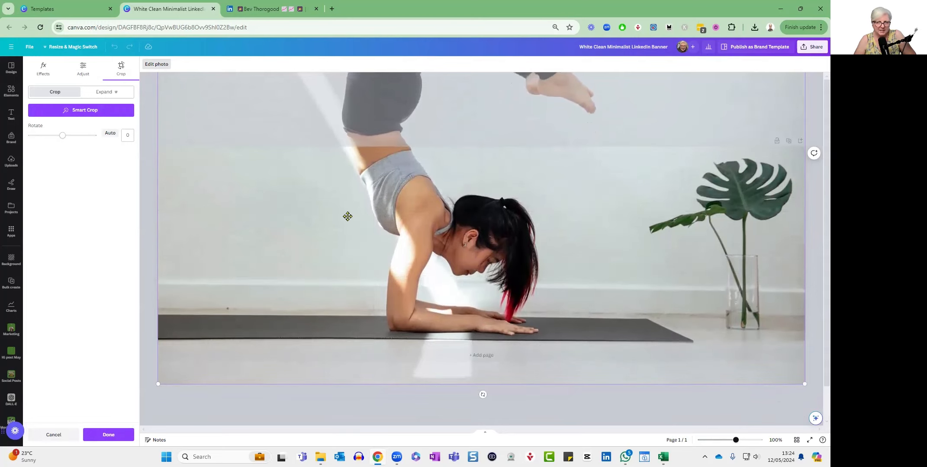
left_click(109, 435)
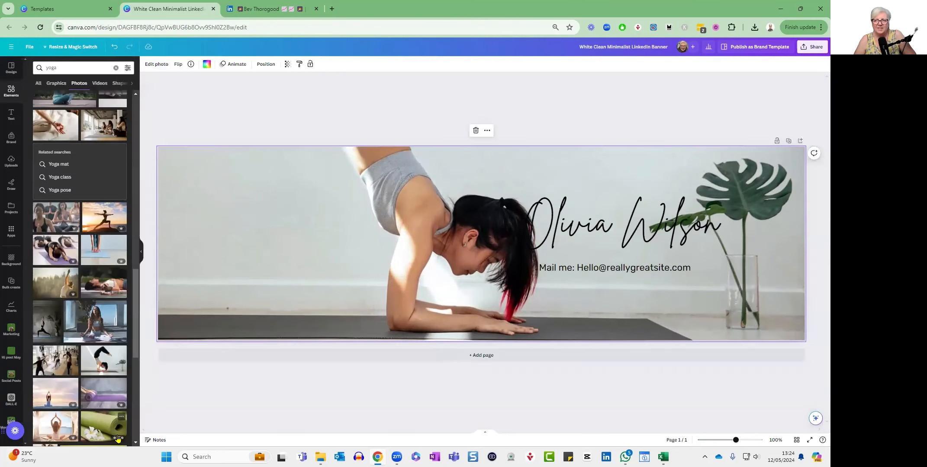
Move the name text to the banner's upper edge above the woman's head and the e-mail line down beside the vase.
left_click(596, 225)
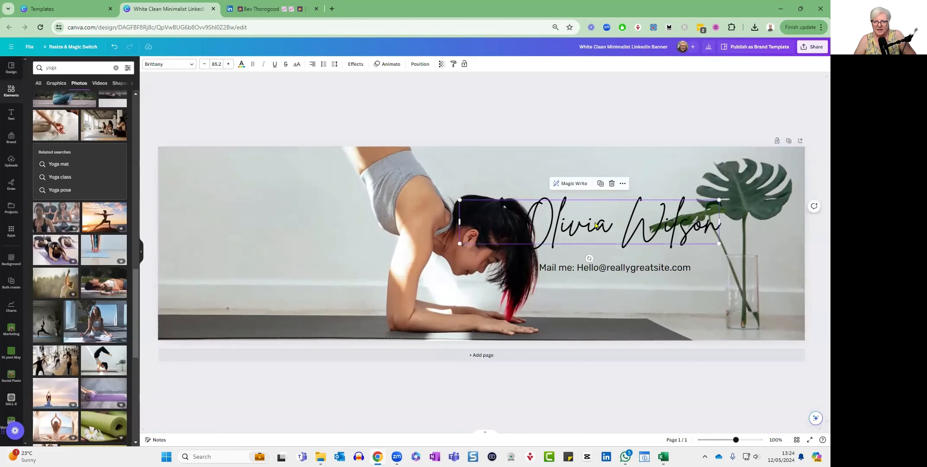
left_click_drag(596, 225, 573, 181)
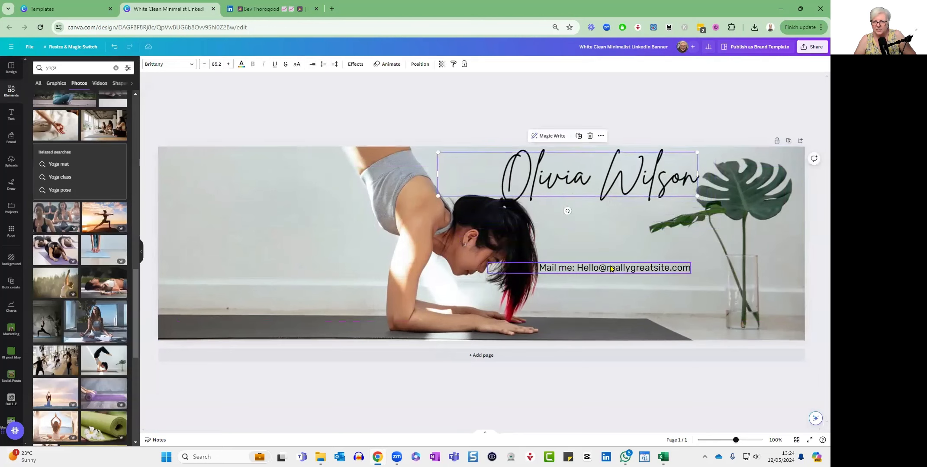
left_click_drag(610, 266, 629, 301)
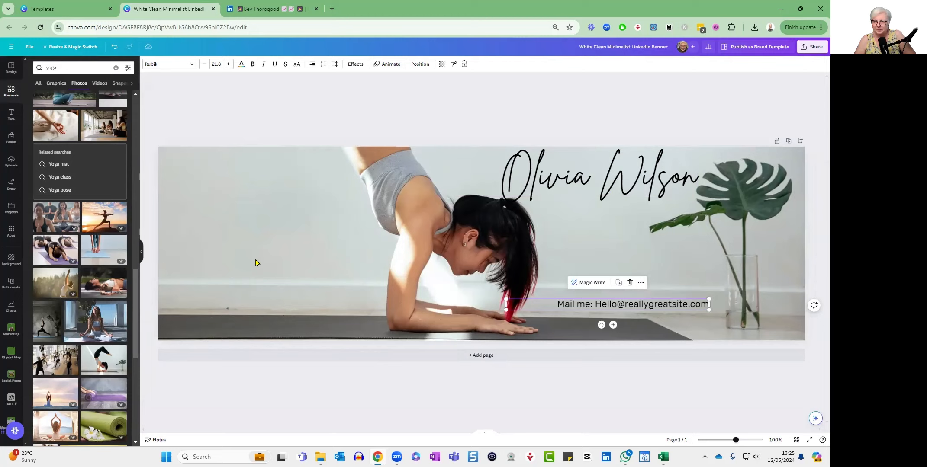
Replace the name text on the banner with the title "Yoga with" followed by the yoga teacher's first name.
left_click(635, 184)
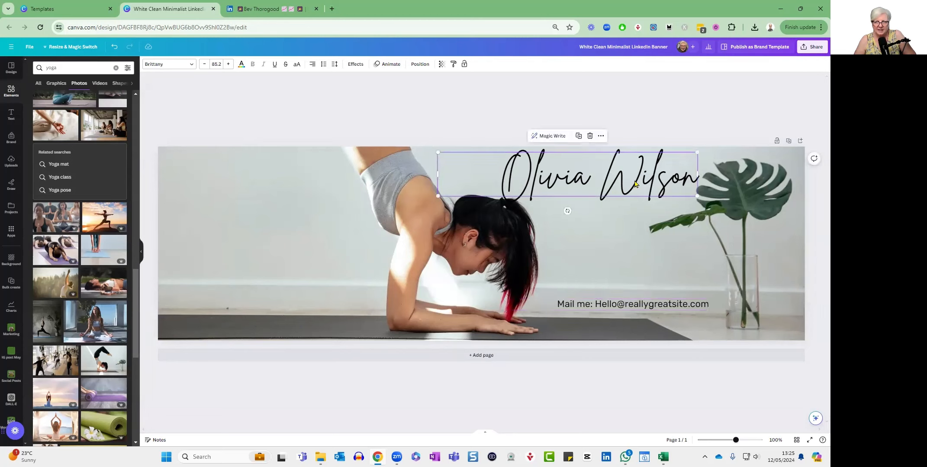
left_click(634, 182)
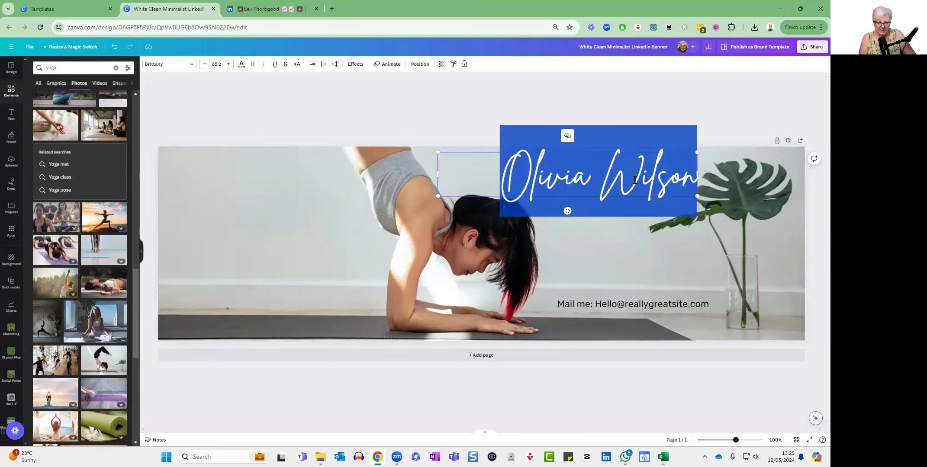
type("Y")
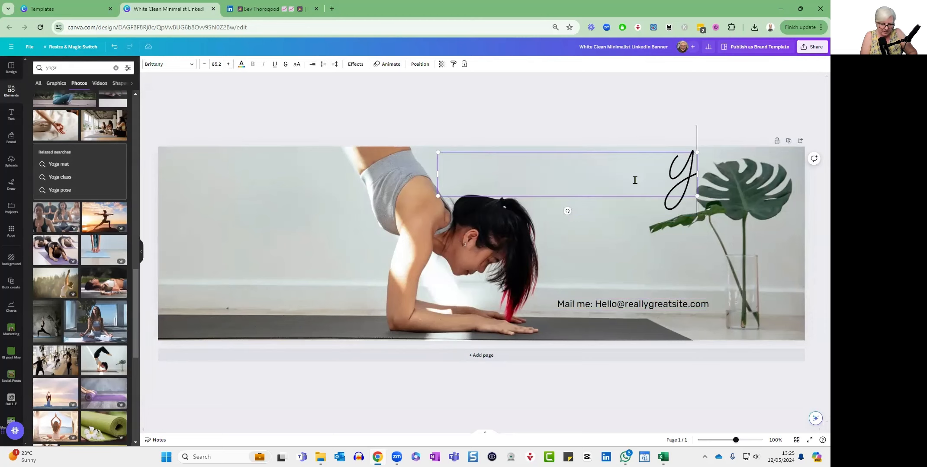
type("oga with Bev")
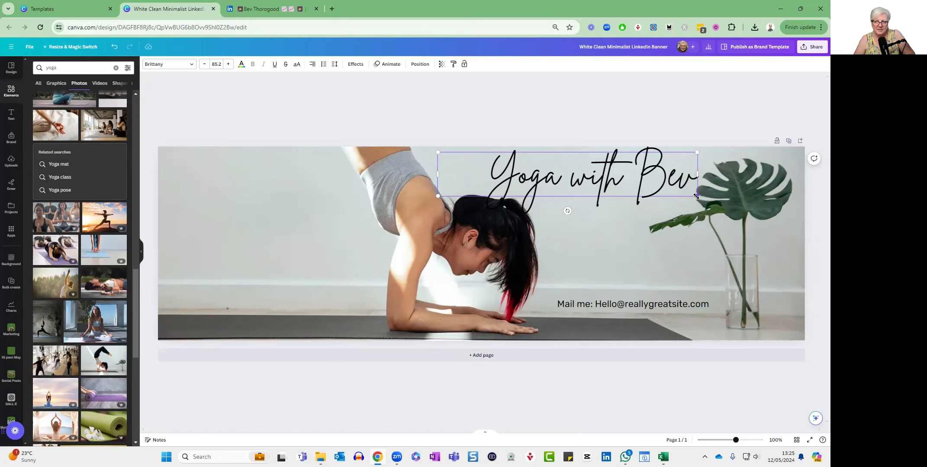
Shrink the title to font size 62.1 and place it directly above the e-mail line, between the woman and the vase.
left_click_drag(695, 196, 624, 177)
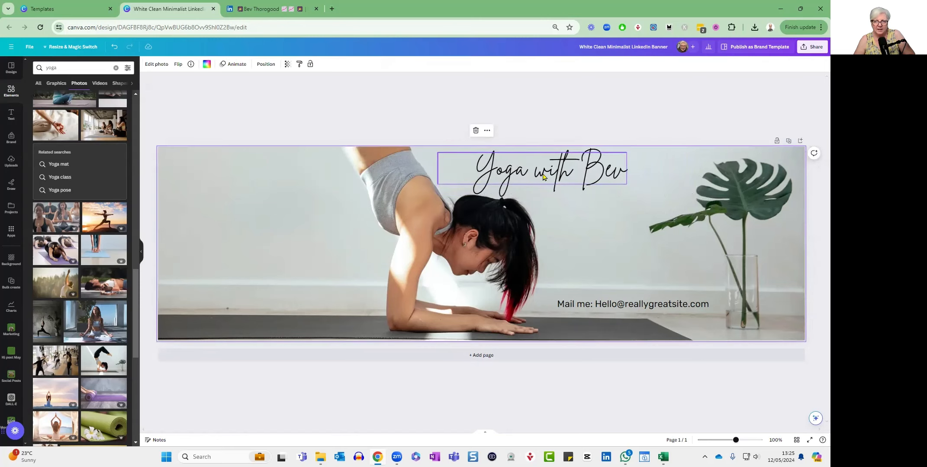
left_click_drag(544, 175, 629, 265)
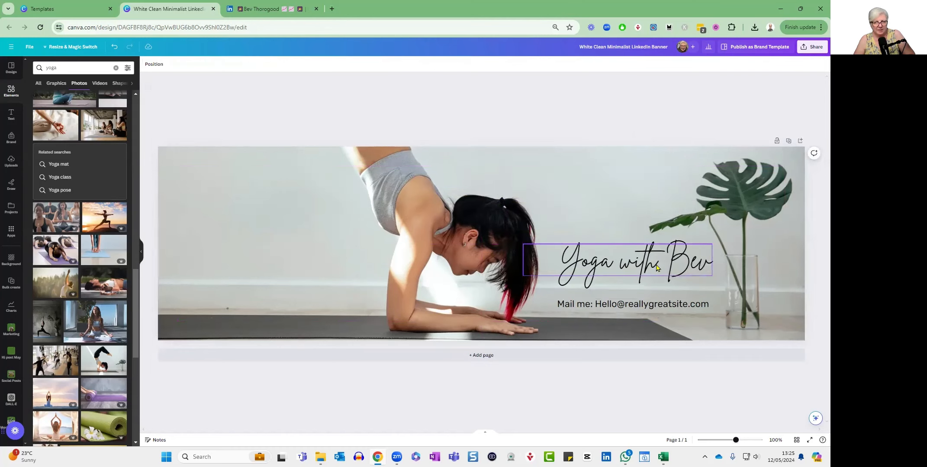
Try default violet, followed by the black and brown colours from the photo, on the title.
left_click(657, 267)
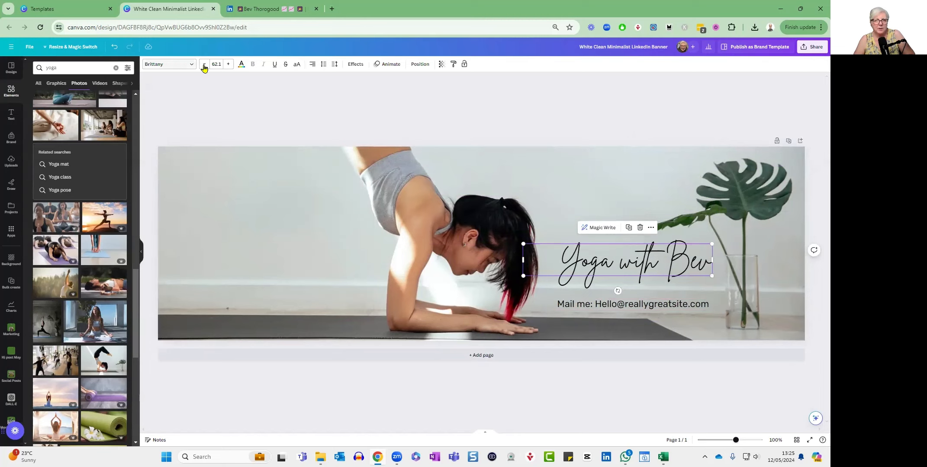
left_click(242, 65)
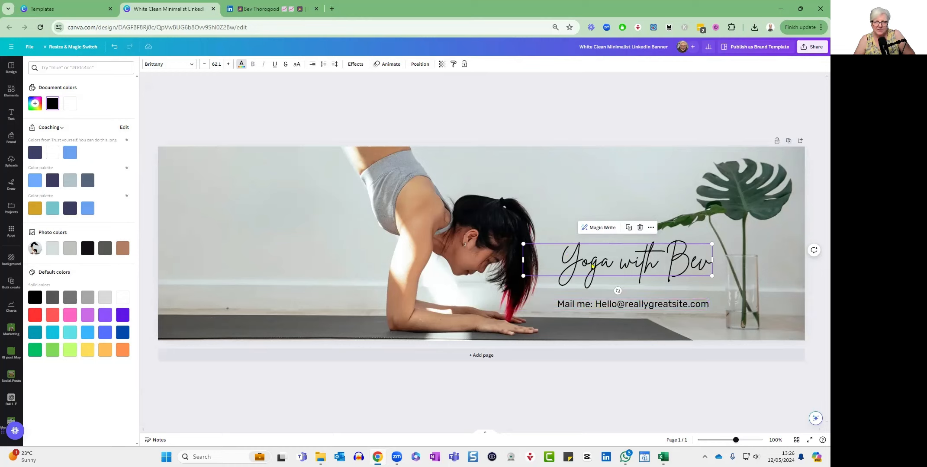
left_click(122, 315)
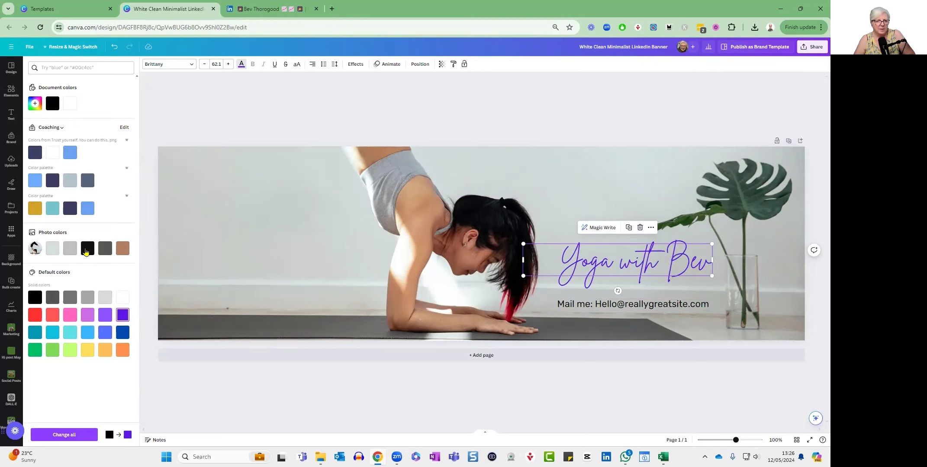
left_click(88, 251)
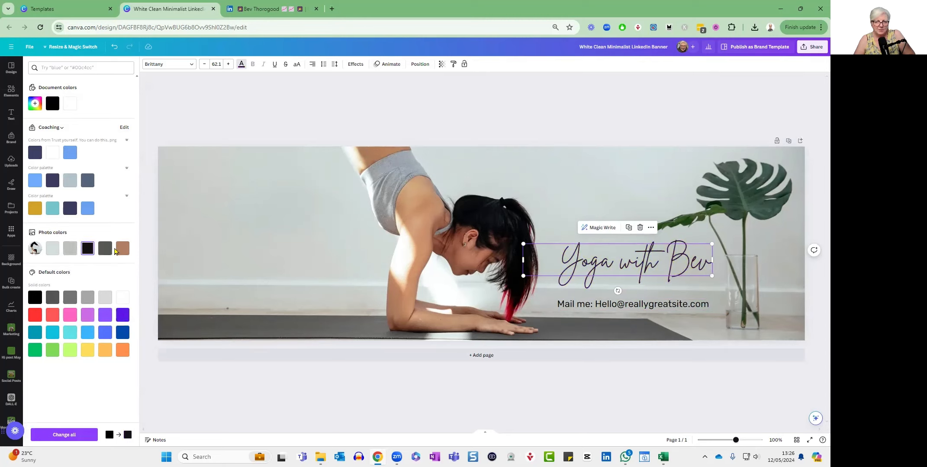
left_click(122, 251)
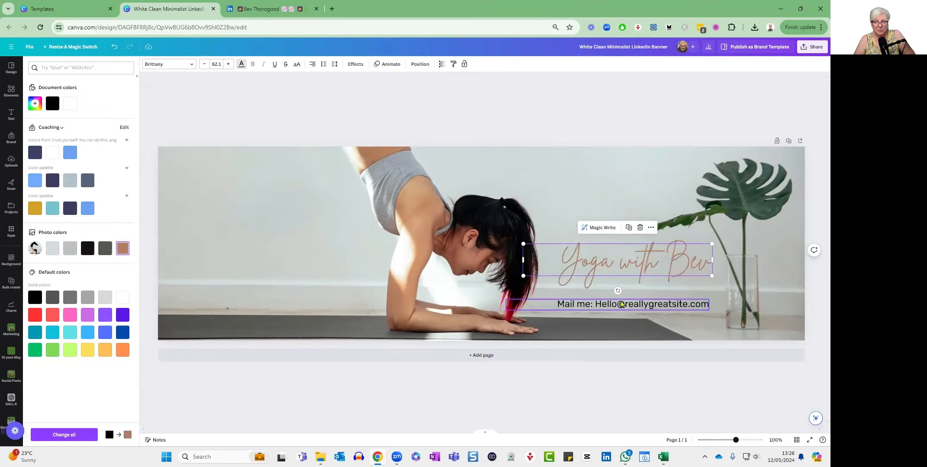
Recolour the title with a custom crimson sampled from the red tips of the woman's hair.
left_click(35, 104)
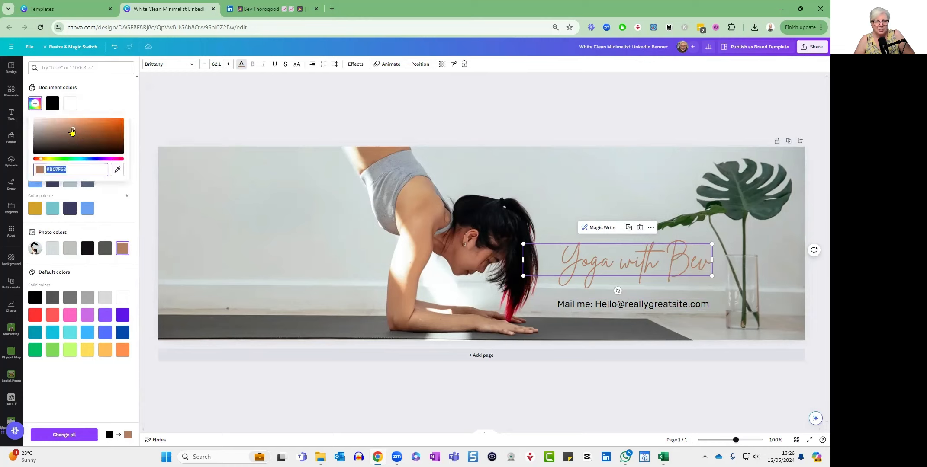
left_click(117, 172)
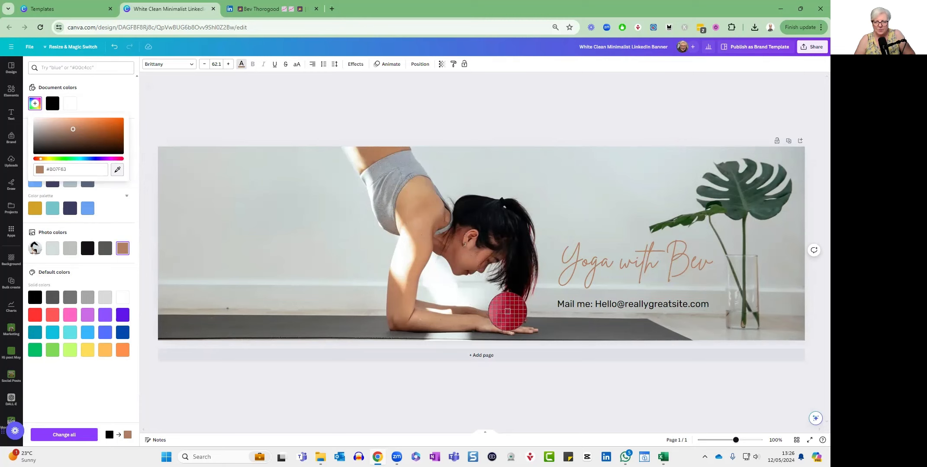
left_click(508, 311)
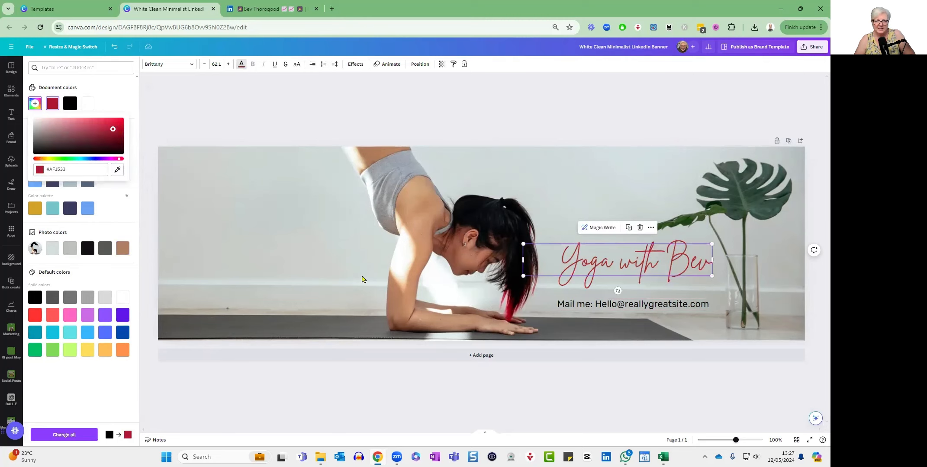
left_click(330, 258)
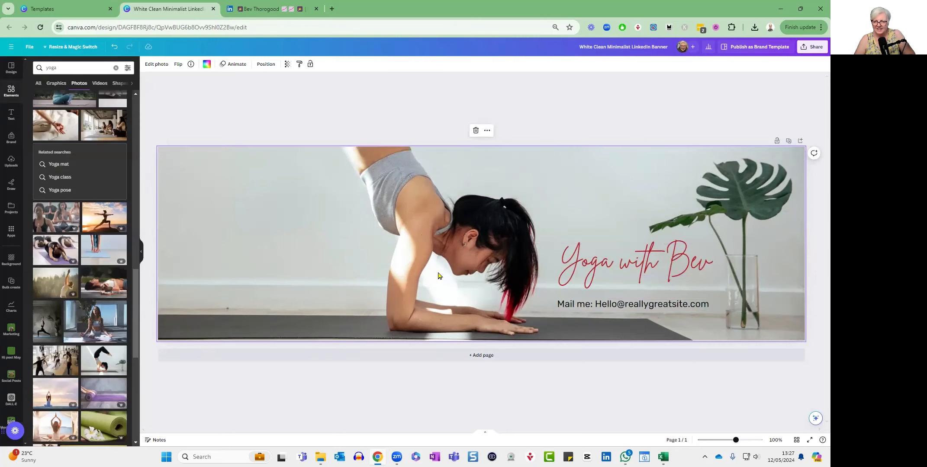
Try the Adlery Pro font on the title and switch back to Brittany.
left_click(612, 261)
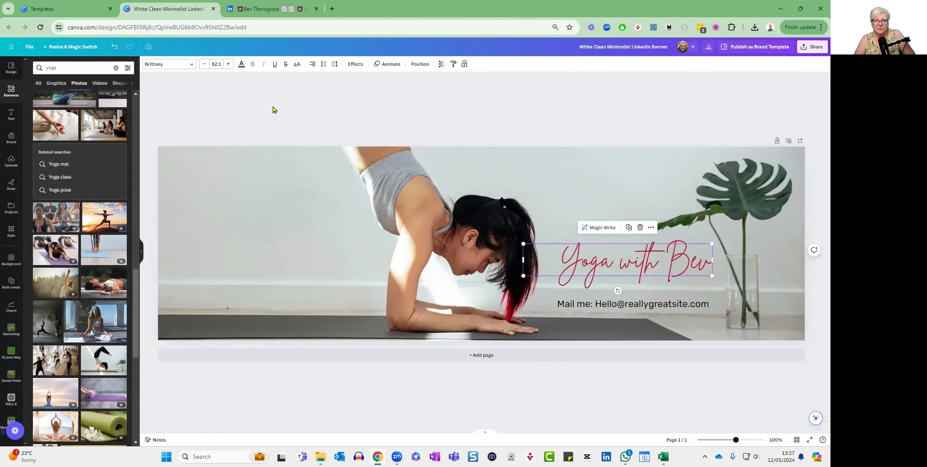
left_click(192, 65)
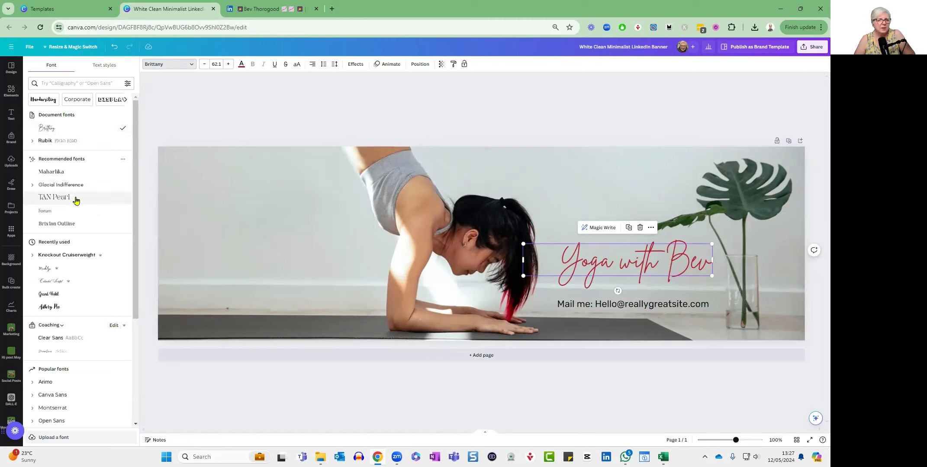
scroll(75, 200, "down", 2)
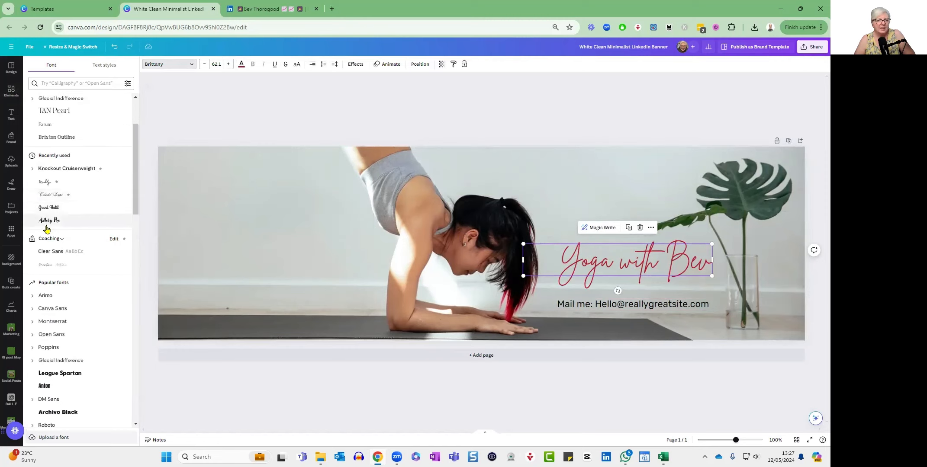
left_click(47, 222)
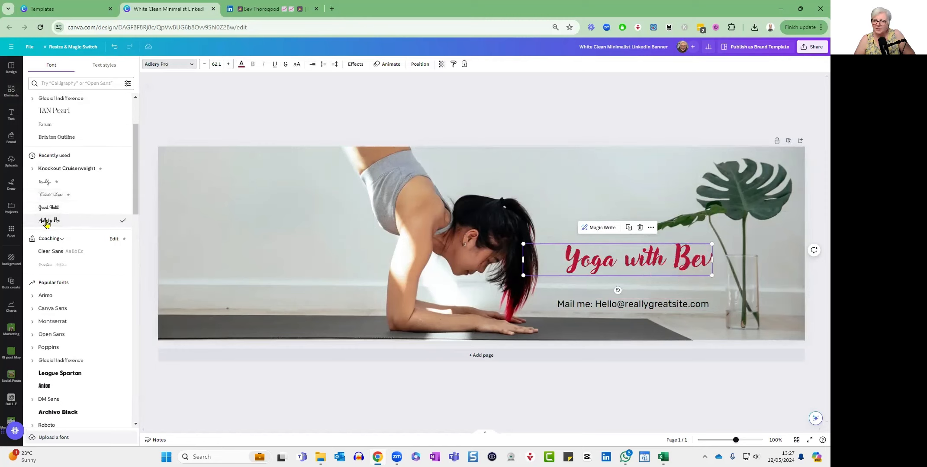
scroll(77, 206, "down", 4)
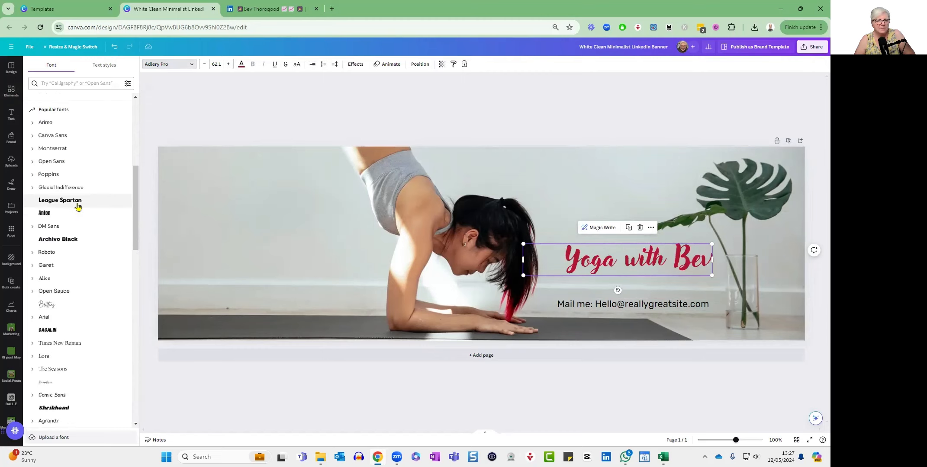
left_click(46, 305)
Set the title's font to Alex Brush.
scroll(63, 273, "down", 4)
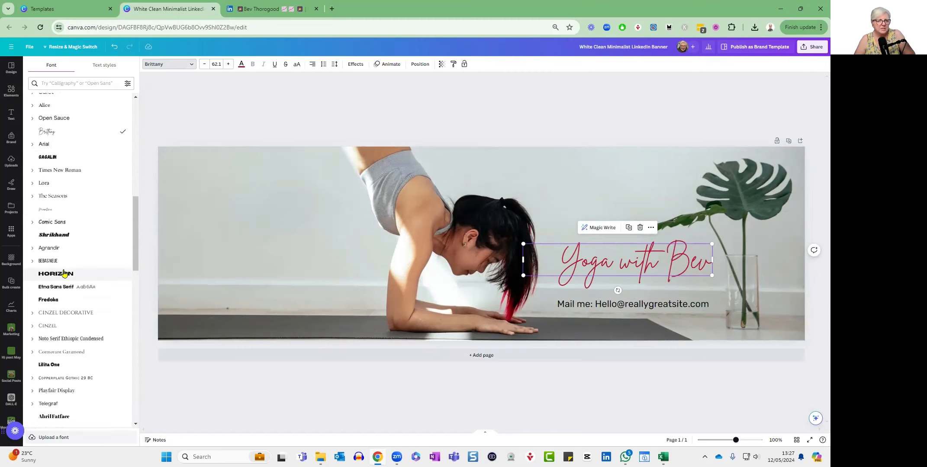
scroll(64, 273, "down", 5)
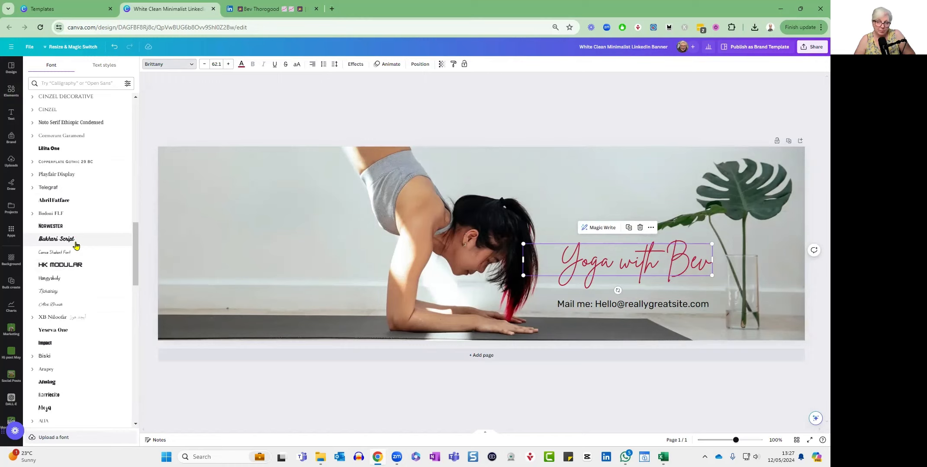
left_click(54, 294)
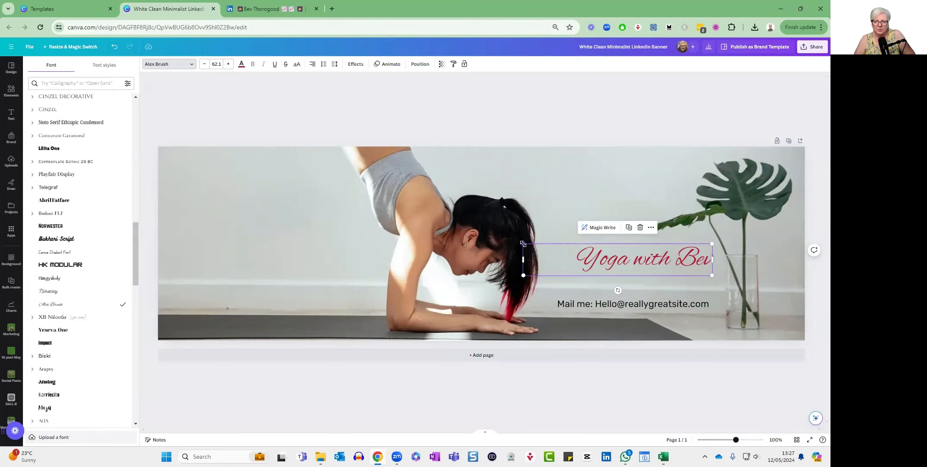
Enlarge the title to font size 80.6.
left_click_drag(522, 244, 469, 219)
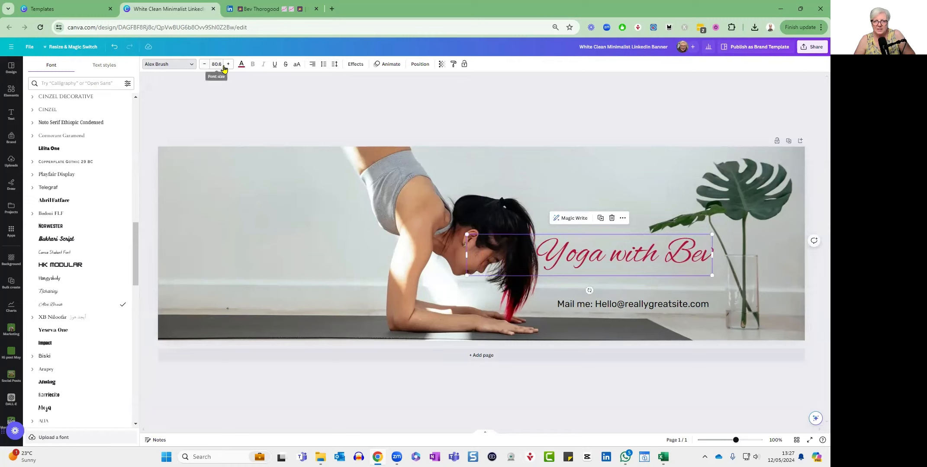
left_click(204, 65)
left_click(204, 65)
left_click(205, 65)
left_click(204, 65)
left_click(205, 65)
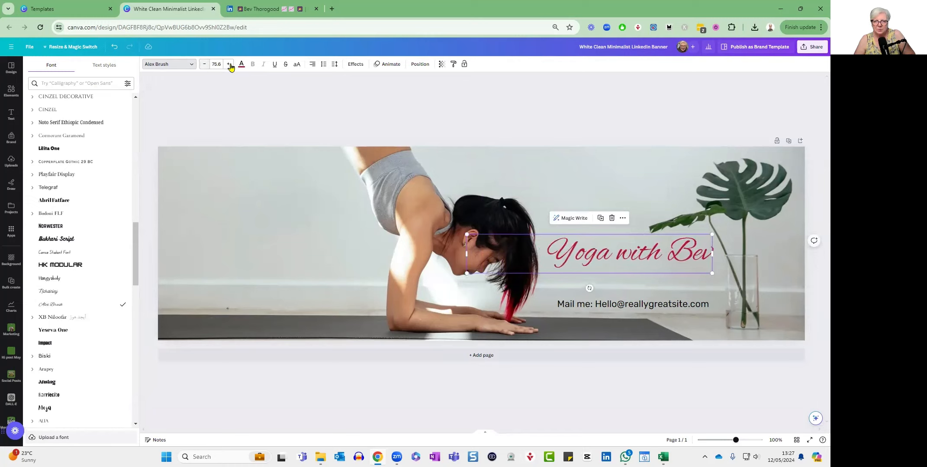
left_click(228, 65)
left_click(228, 64)
left_click(228, 65)
left_click(228, 65)
left_click(228, 65)
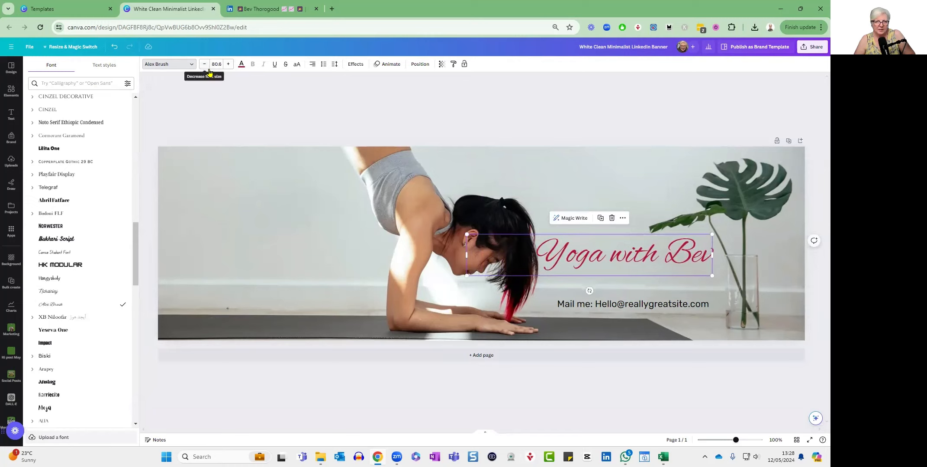
Move the title to the banner's upper area above the woman's head and enlarge it to font size 124.
left_click_drag(600, 261, 580, 190)
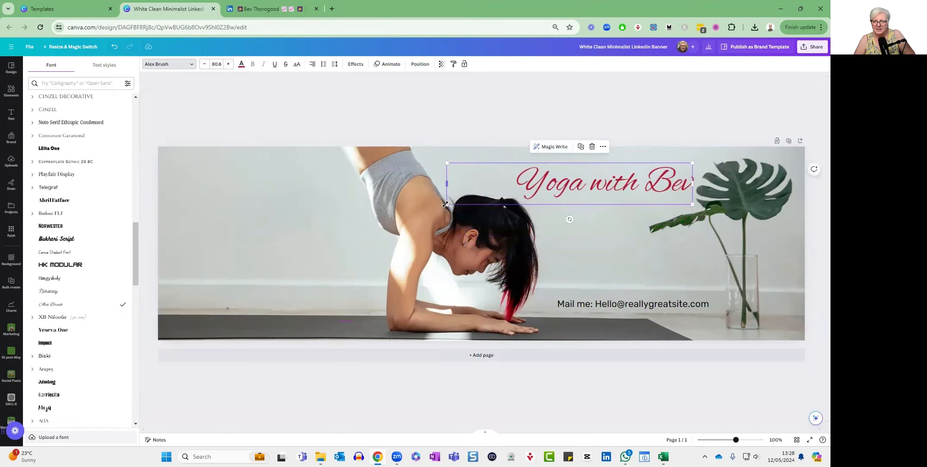
left_click_drag(446, 206, 314, 227)
left_click(620, 215)
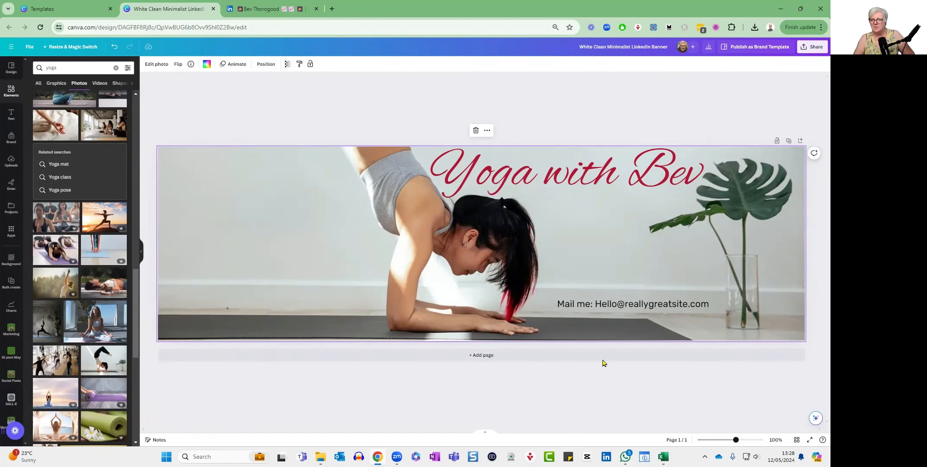
Break the title into two lines before "with" and reduce its line spacing to 0.5.
double_click(614, 171)
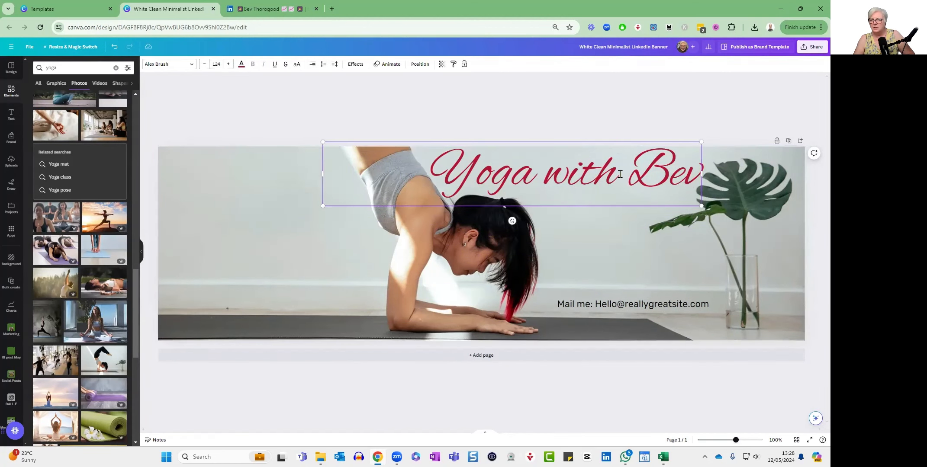
left_click(546, 174)
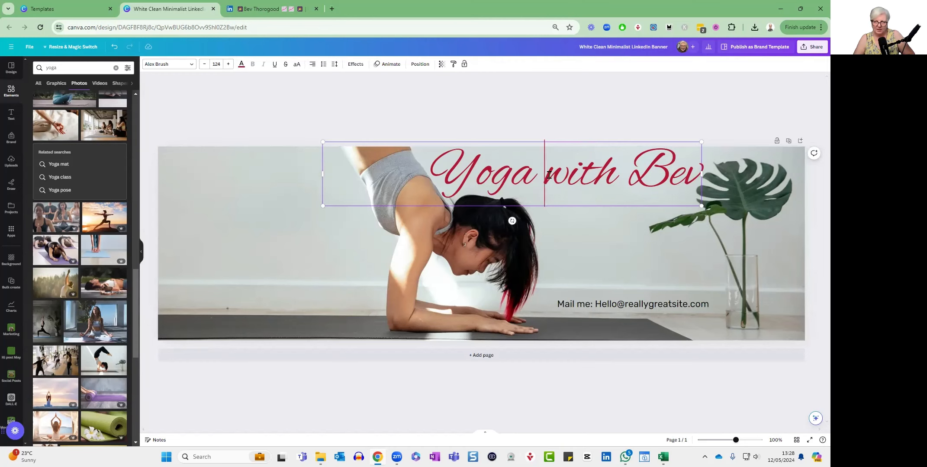
key("Return")
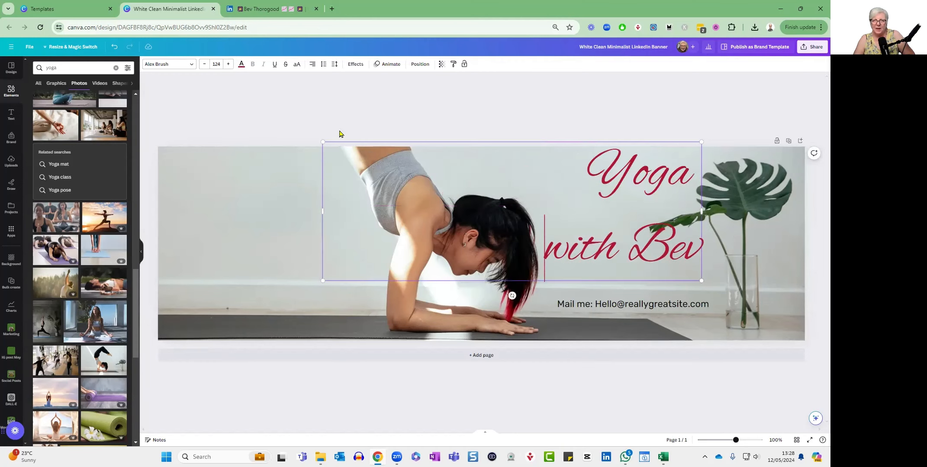
left_click(335, 65)
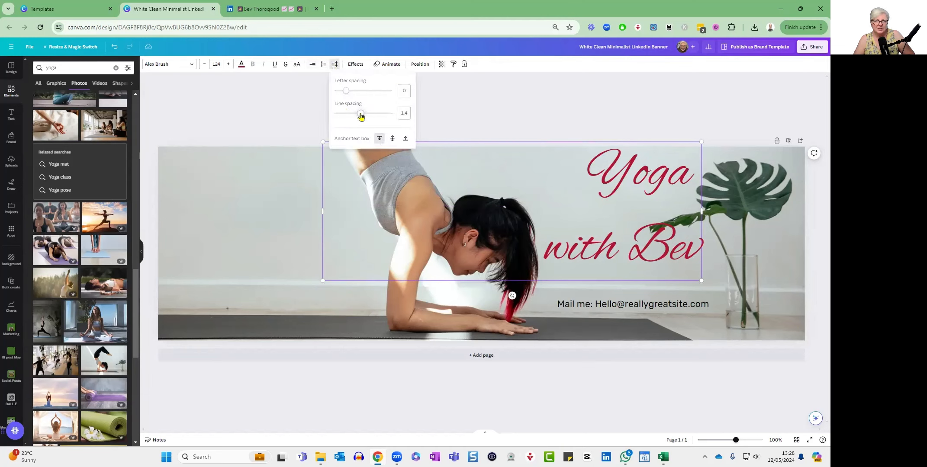
left_click_drag(360, 116, 331, 116)
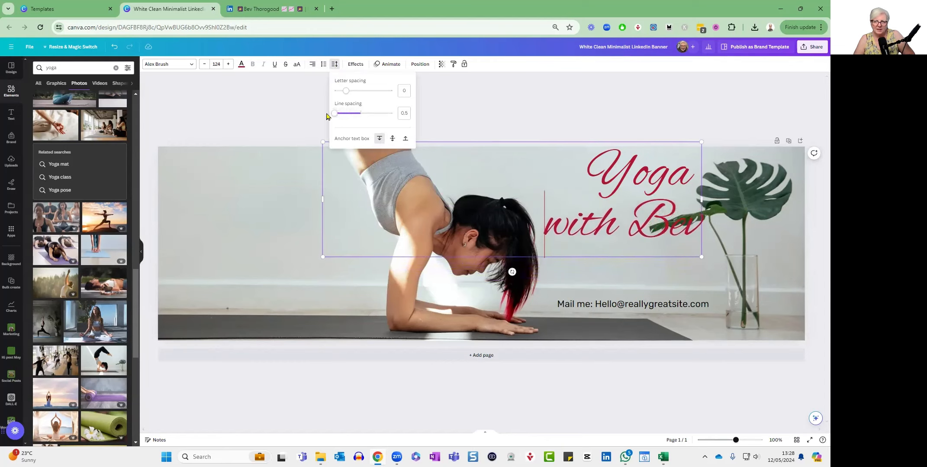
left_click(663, 219)
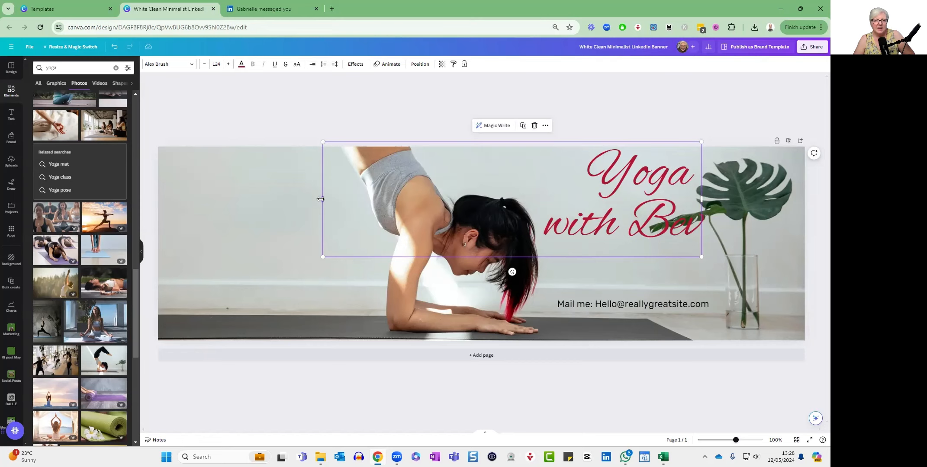
Narrow the title's text box to fit its two lines and scale it down to font size 104, clear of the large leaf.
left_click_drag(321, 198, 540, 199)
left_click_drag(701, 258, 678, 234)
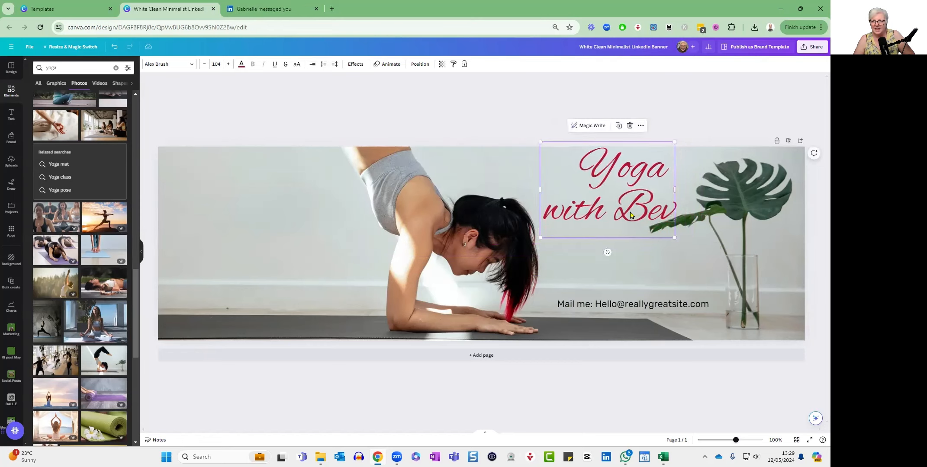
Shift the title slightly away from the large leaf and centre-align its two lines.
left_click_drag(630, 215, 625, 212)
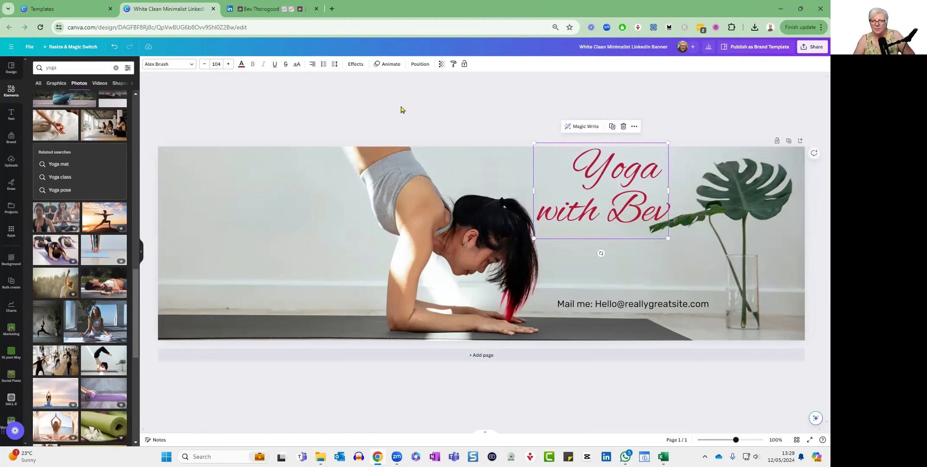
left_click(313, 66)
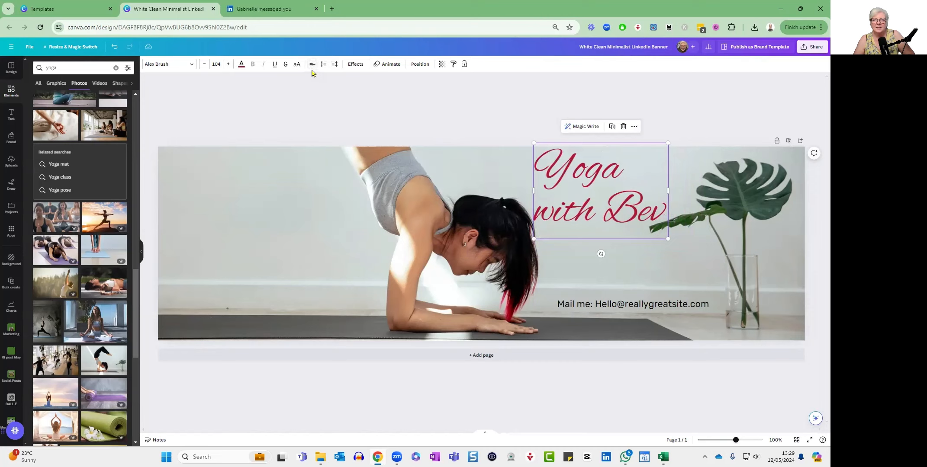
left_click(312, 67)
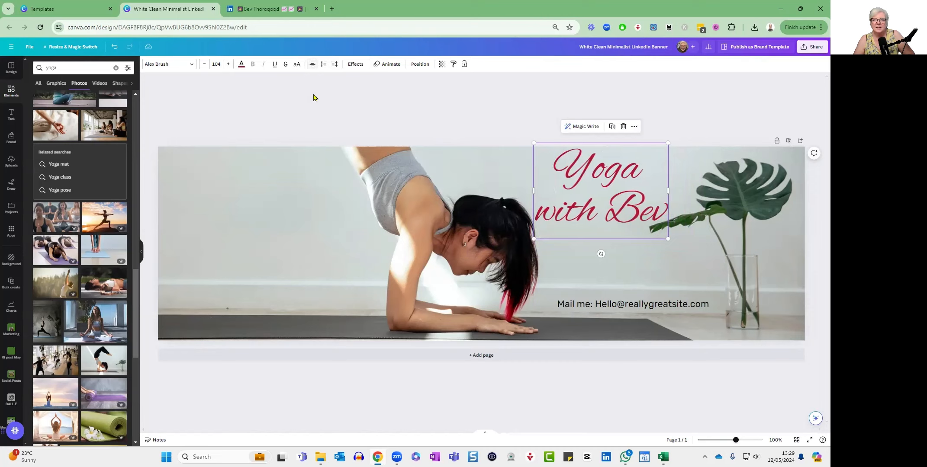
left_click(801, 279)
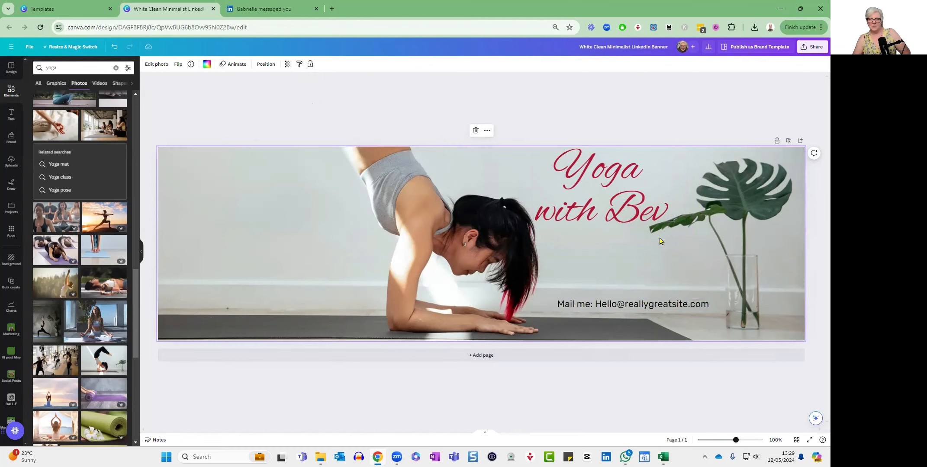
Move the title down to just above the "Mail me" line and enlarge it slightly.
left_click(623, 212)
left_click_drag(624, 213, 634, 252)
left_click(776, 395)
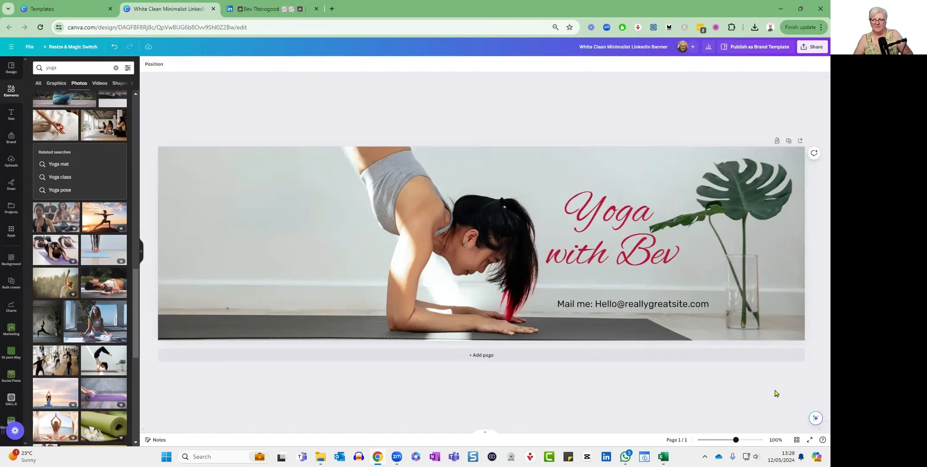
left_click(668, 268)
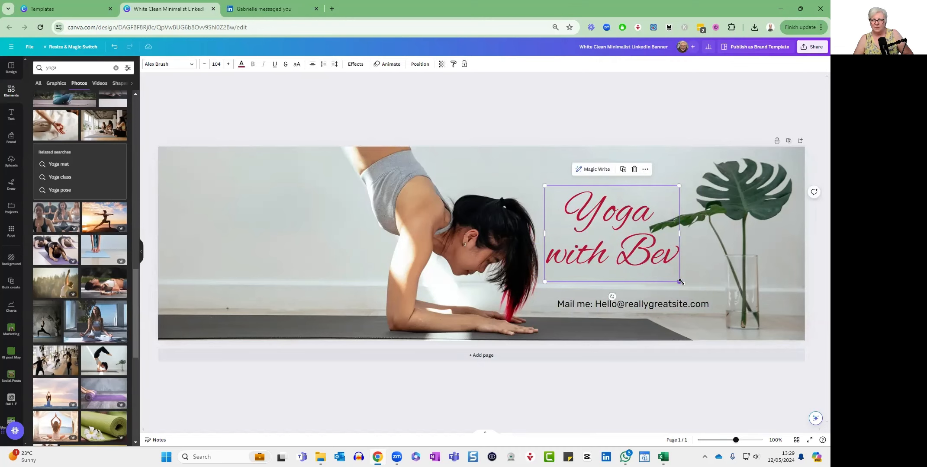
mouse_move(681, 282)
left_mouse_down()
mouse_move(695, 292)
mouse_move(678, 271)
left_mouse_up()
left_click(704, 390)
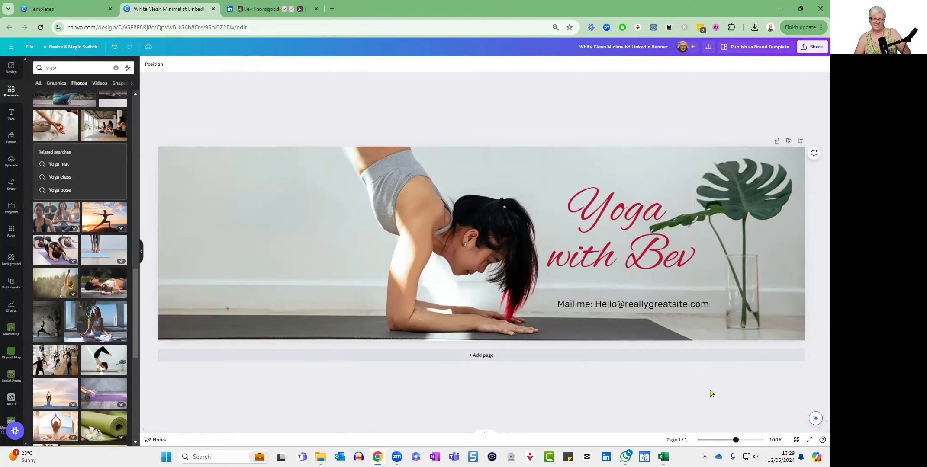
Replace the placeholder address after "Mail me:" with the yoga business's contact e-mail.
double_click(620, 306)
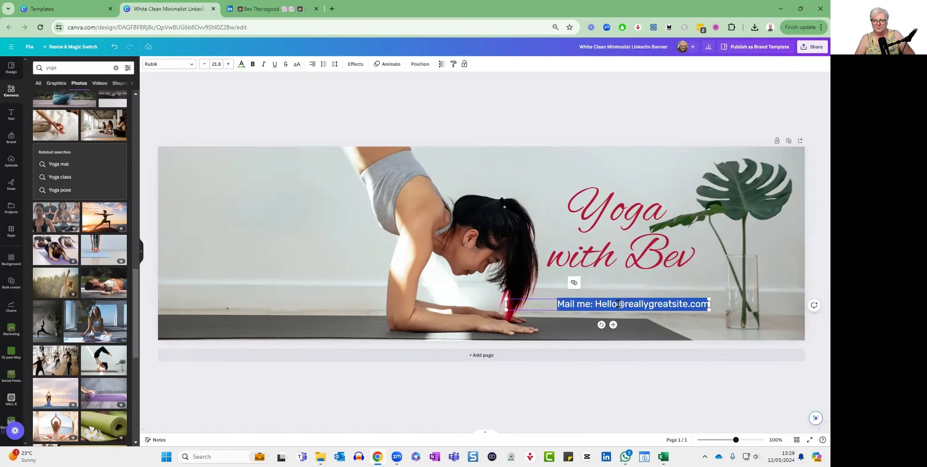
left_click(595, 304)
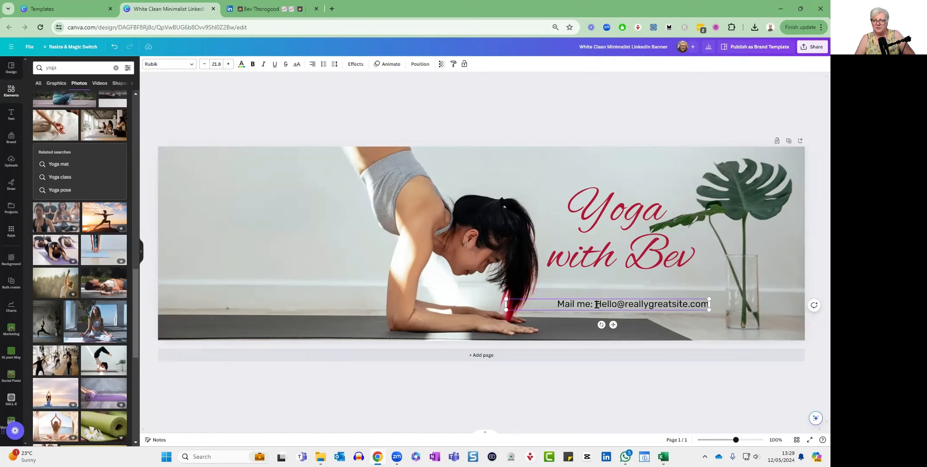
left_click_drag(596, 304, 710, 306)
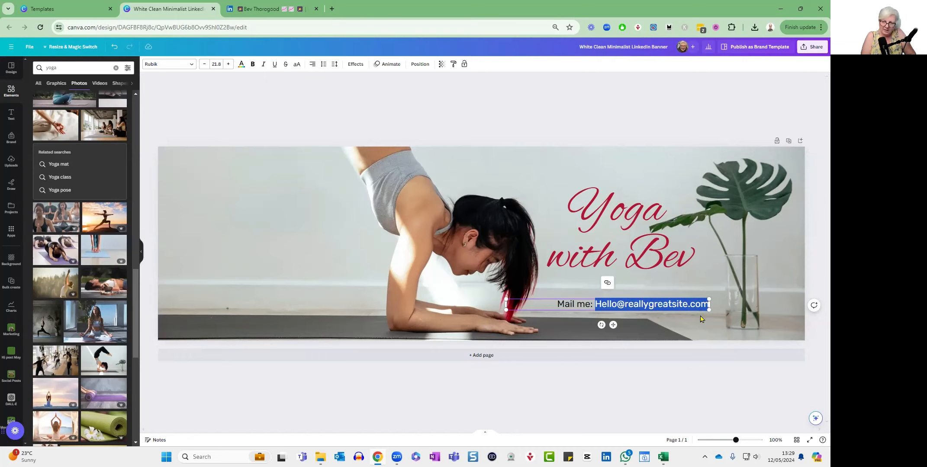
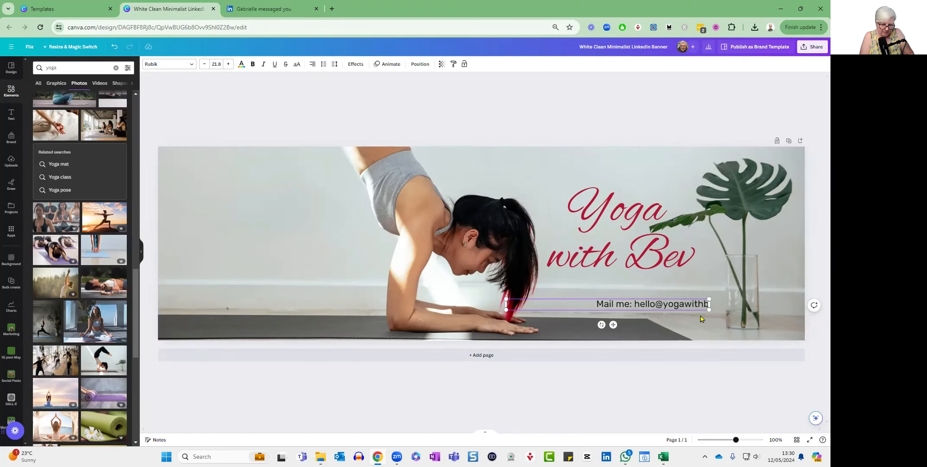
left_click(666, 321)
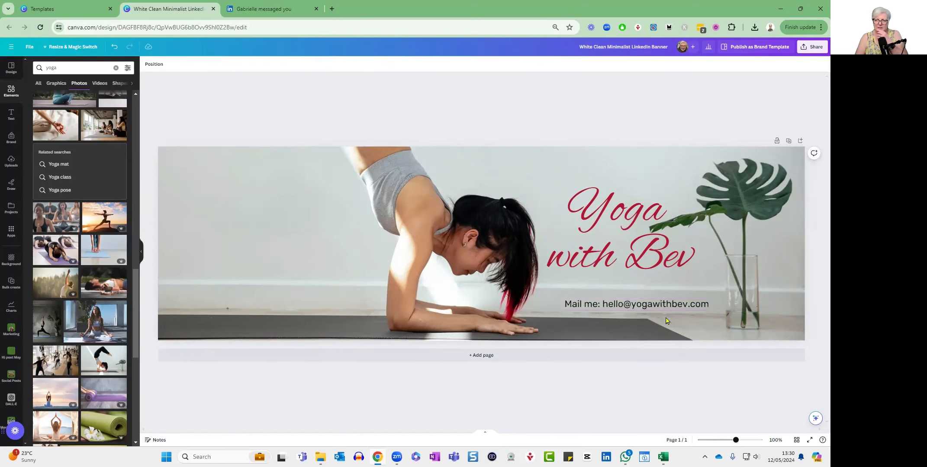
Recolour the whole "Mail me" contact line white using the Coaching brand colours.
left_click(655, 308)
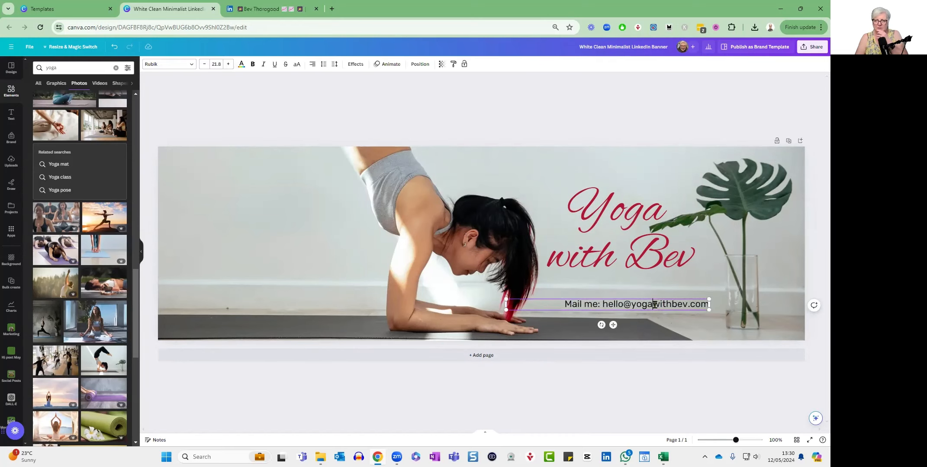
triple_click(631, 306)
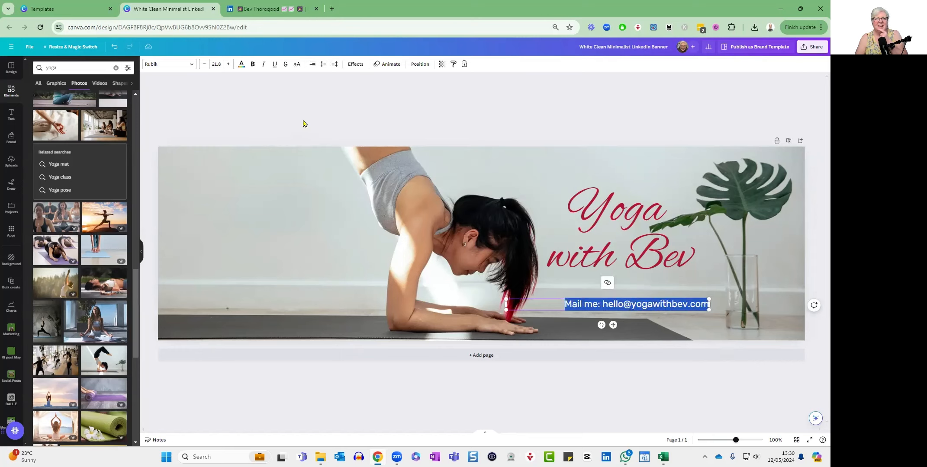
left_click(241, 66)
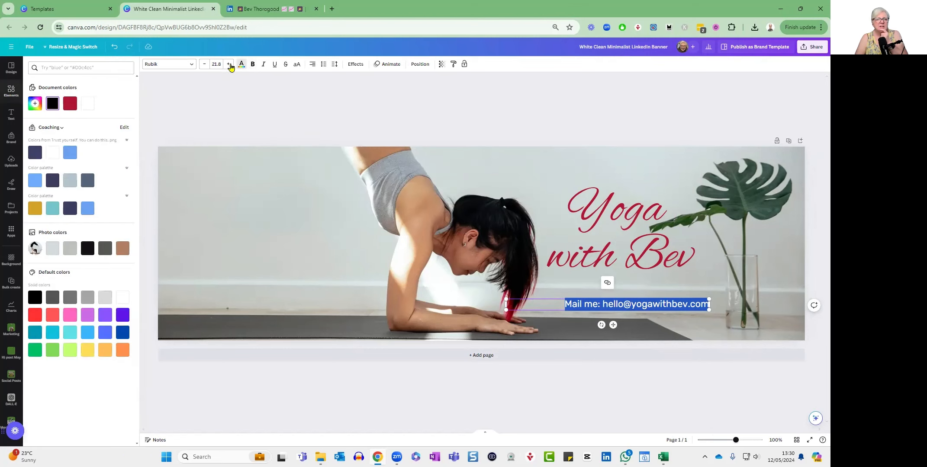
left_click(49, 159)
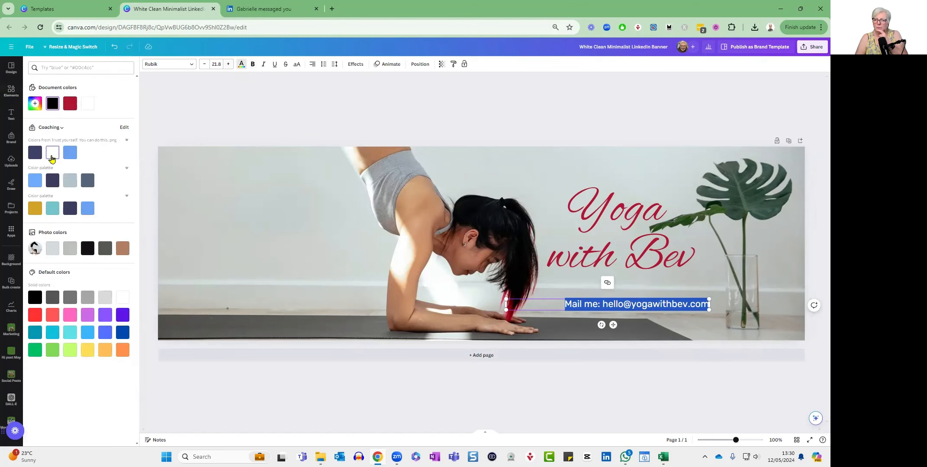
left_click(219, 196)
left_click(445, 399)
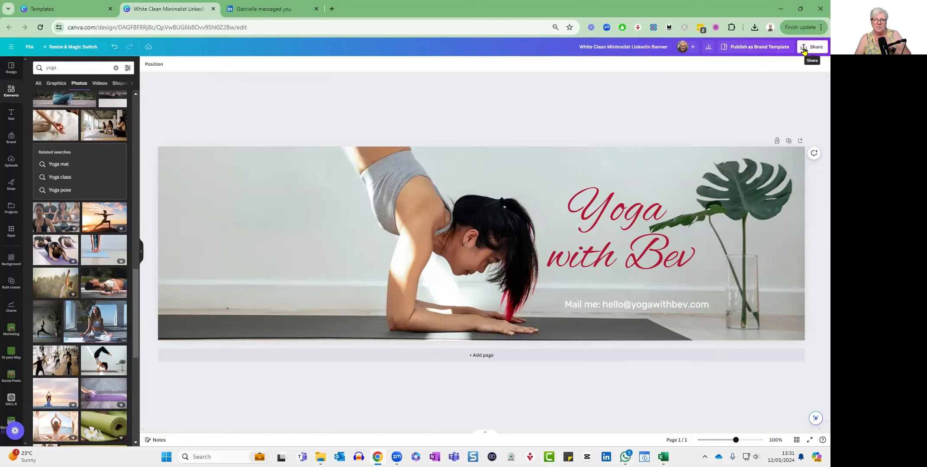
Download the finished banner as a PNG file at size 1.
left_click(803, 49)
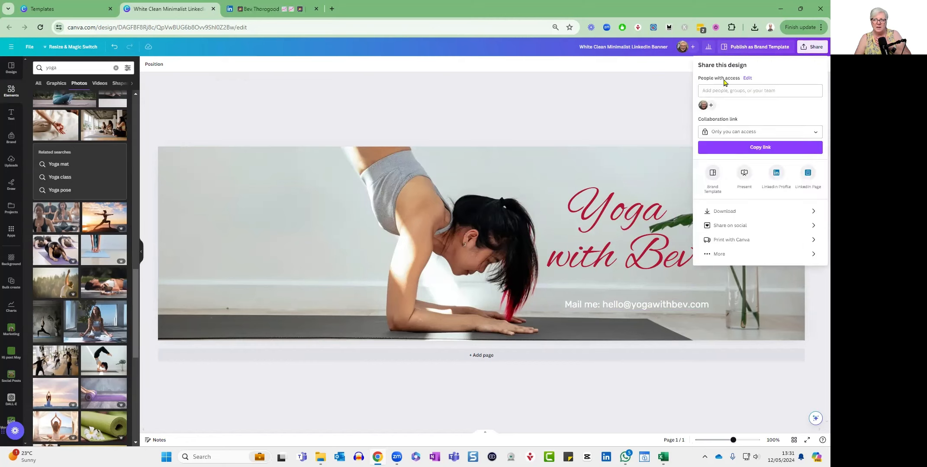
left_click(729, 212)
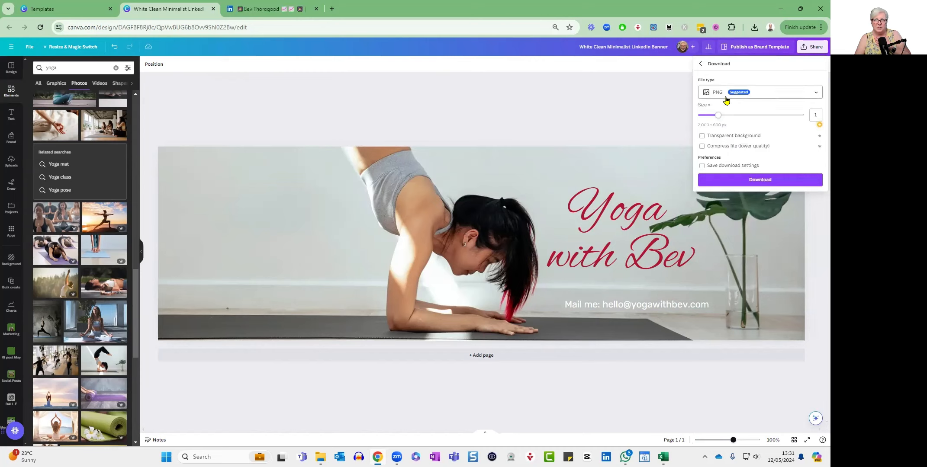
left_click(818, 95)
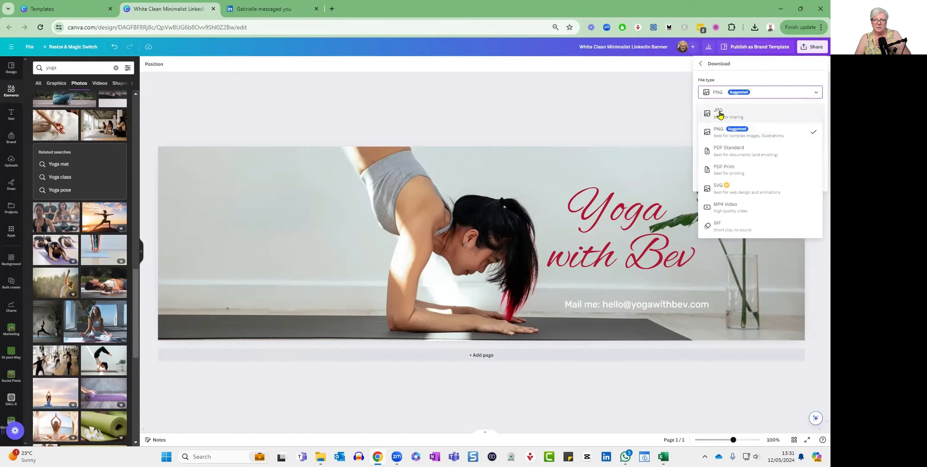
left_click(717, 134)
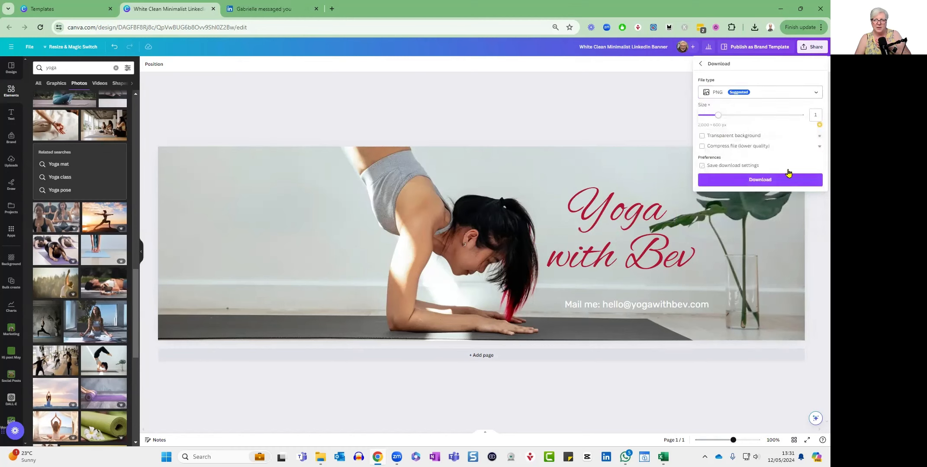
left_click(760, 184)
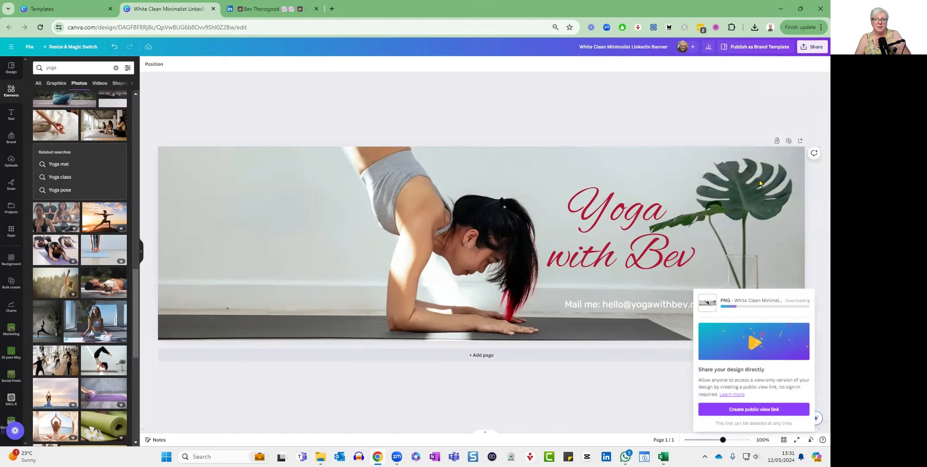
Switch to the LinkedIn profile and load the downloaded "White Clean Minimalist LinkedIn Banner" file as its background photo.
key("ctrl+Tab")
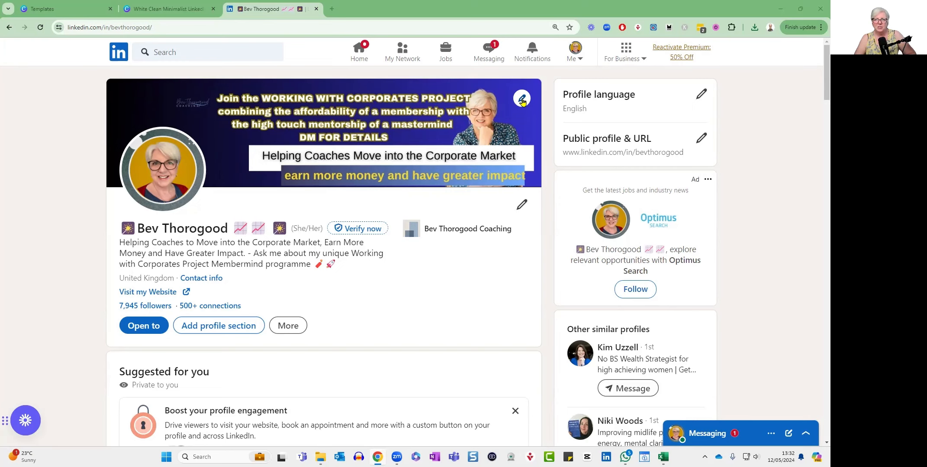
left_click(522, 99)
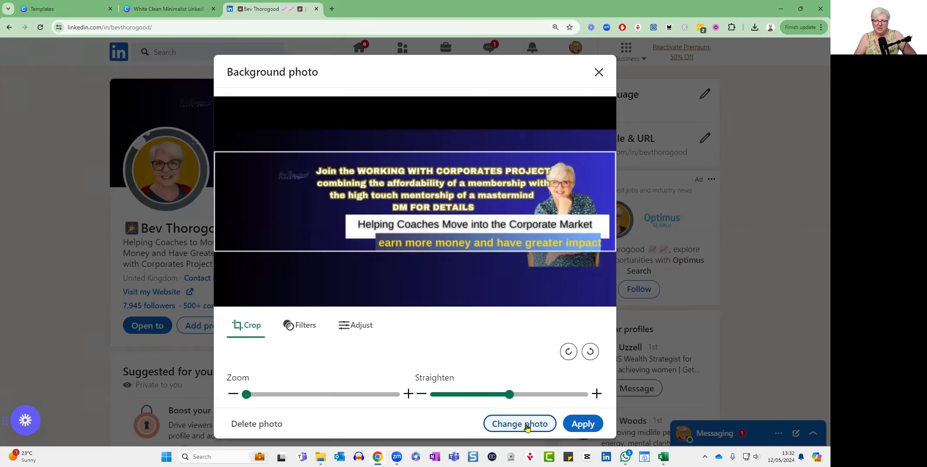
left_click(527, 429)
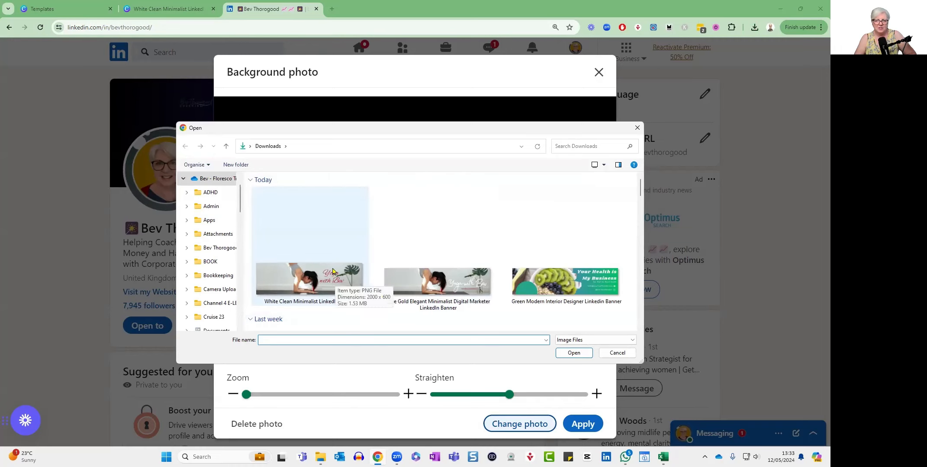
left_click(315, 284)
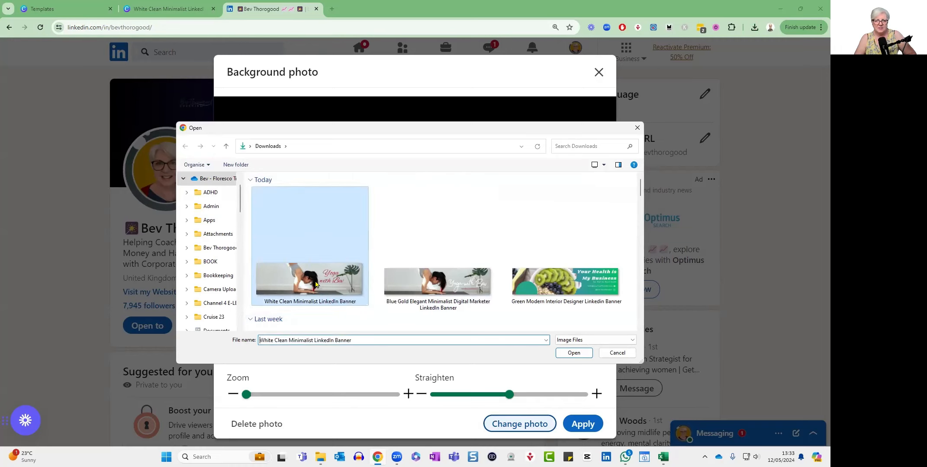
left_click(574, 352)
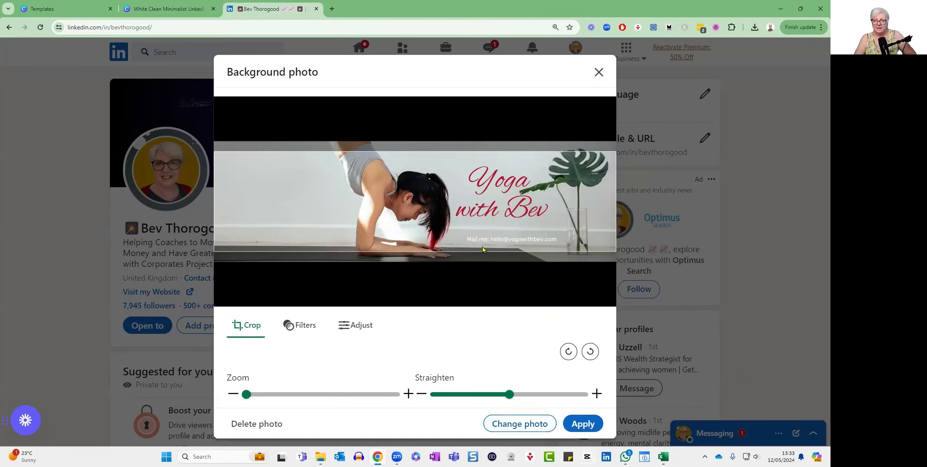
Try repositioning the yoga banner within the crop frame and close the background photo editor without applying it.
left_click(449, 194)
left_click_drag(450, 198, 446, 182)
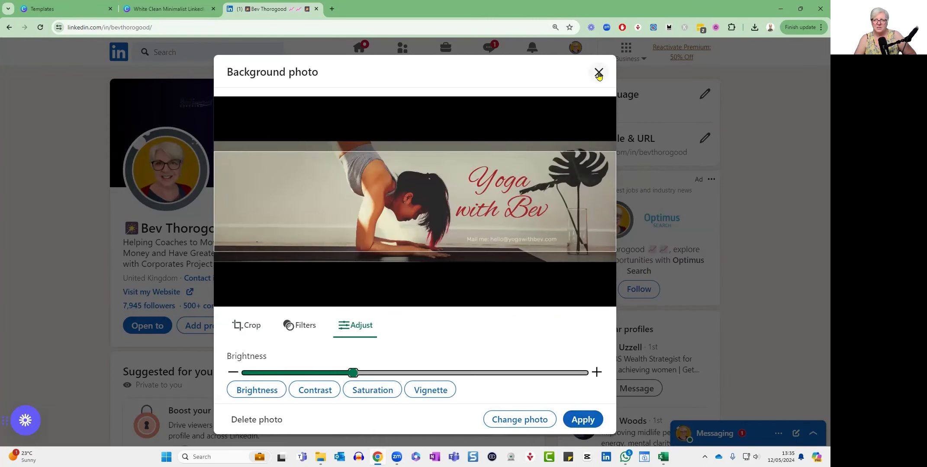
left_click(599, 73)
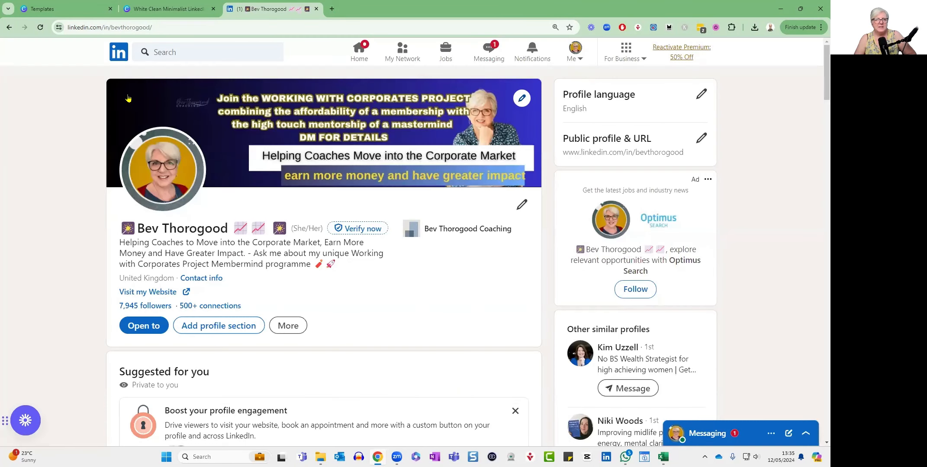